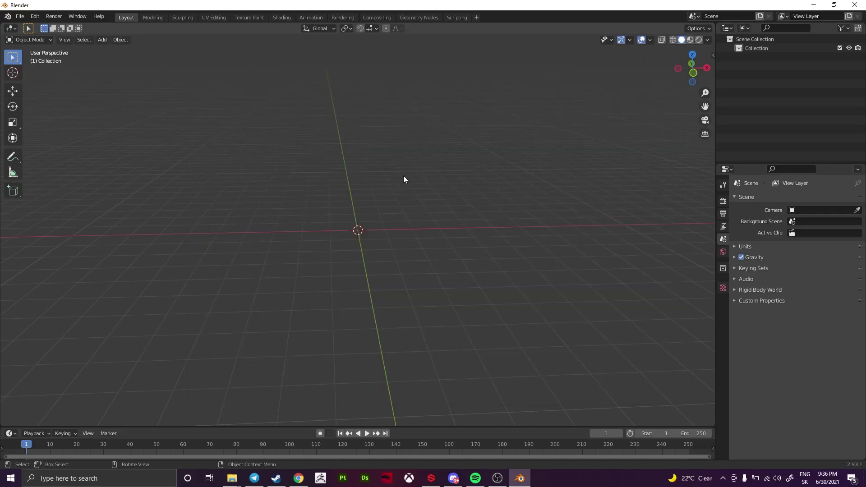
Bring up Blender's Add menu in the fresh scene to add a cube
key(shift+a)
Add a cube and scale it along Z and X into a long flat plank
click(441, 189)
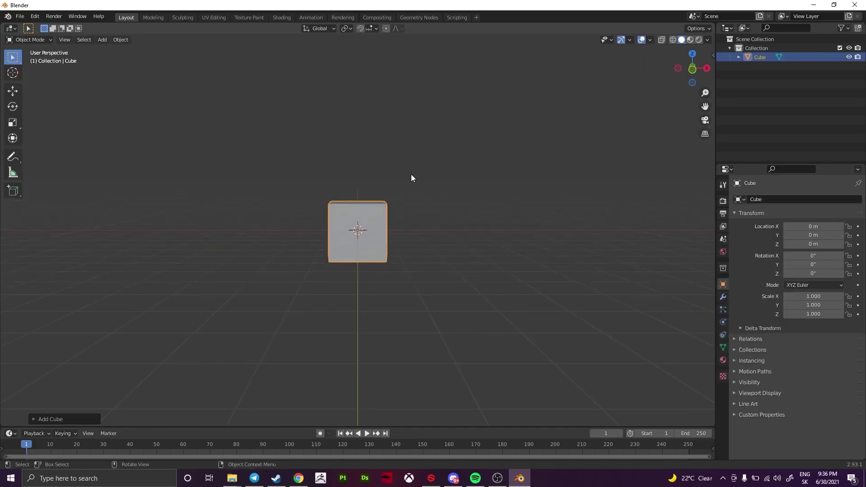
key(s)
key(z)
click(426, 223)
key(s)
key(x)
click(586, 187)
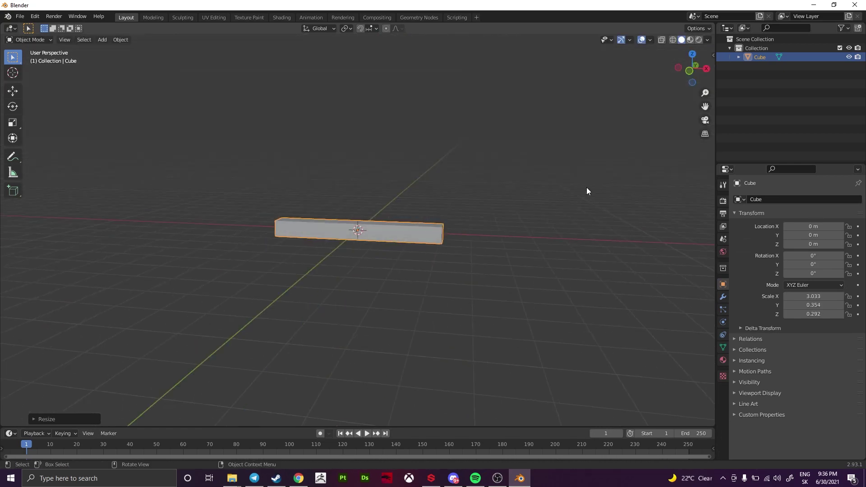
key(KP_1)
key(s)
key(z)
click(461, 403)
Duplicate the plank upward along Z repeatedly to build a stack of ten boards
key(g)
key(z)
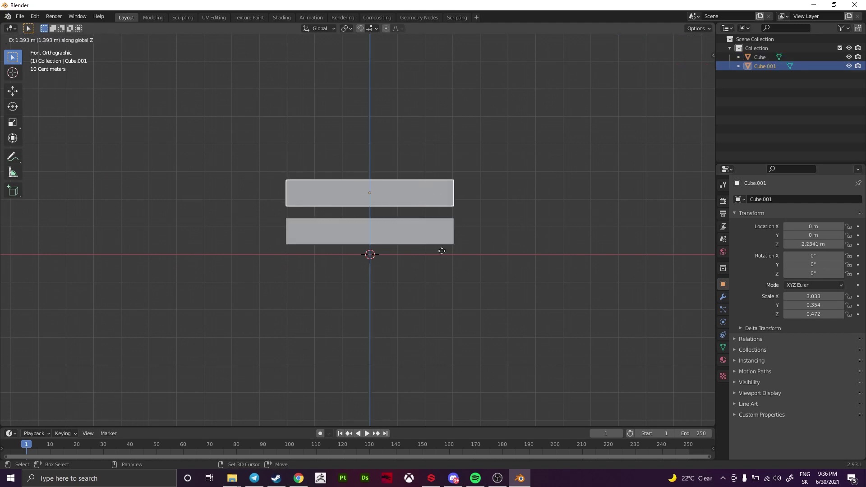
click(479, 364)
key(shift+d)
key(z)
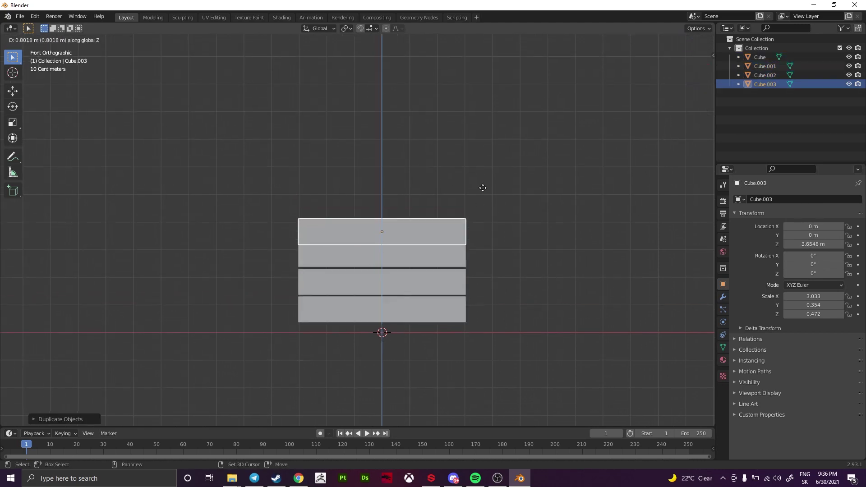
click(490, 131)
key(shift+d)
key(z)
click(392, 347)
key(shift+d)
key(z)
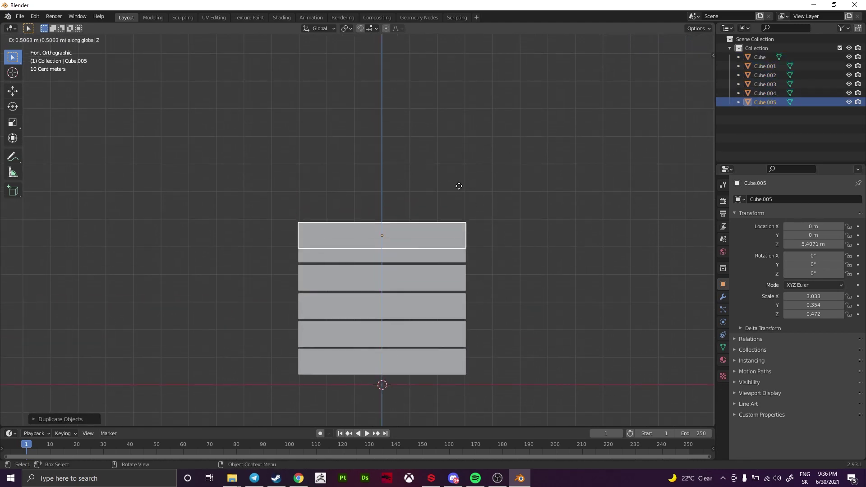
click(459, 184)
key(shift+d)
key(z)
click(489, 131)
key(shift+d)
key(z)
click(454, 151)
key(shift+d)
key(z)
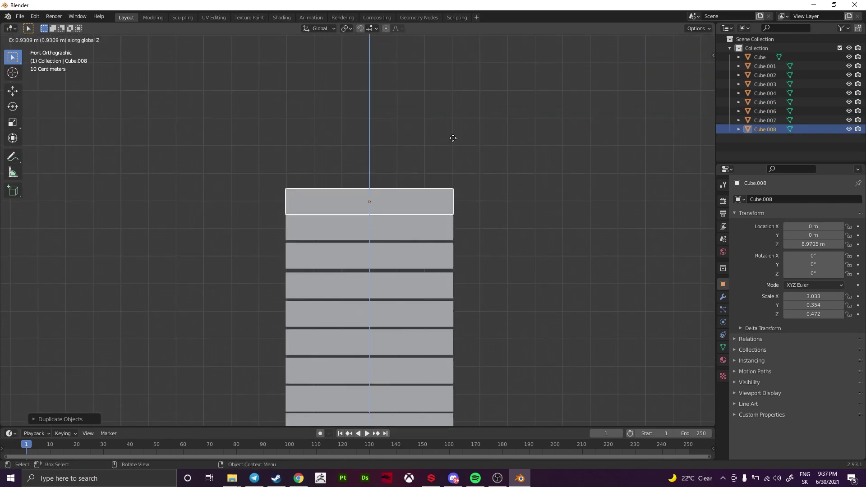
click(454, 118)
scroll(407, 254, down, 3)
Stretch the planks wider and add a new cube moved to the wall's left side
key(a)
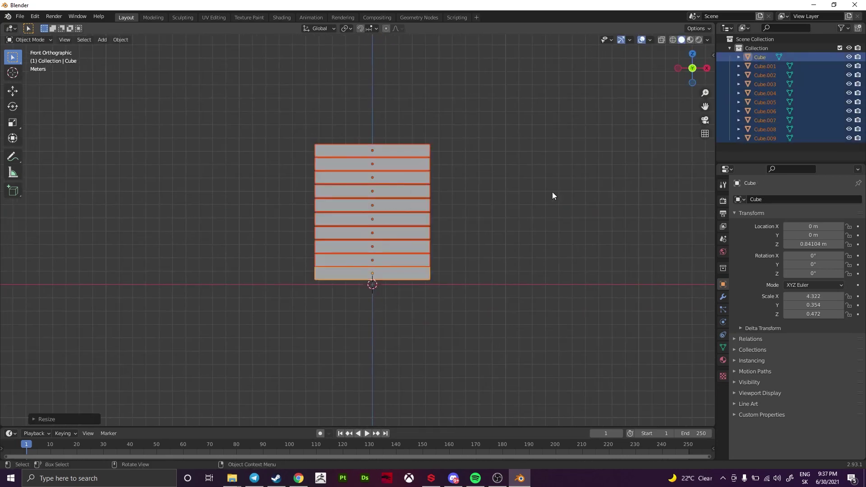
key(alt+a)
middle_drag(553, 191, 466, 197)
key(shift+a)
key(g)
key(x)
click(477, 253)
Scale the new block thinner along Y and narrower along X for a post
key(s)
key(y)
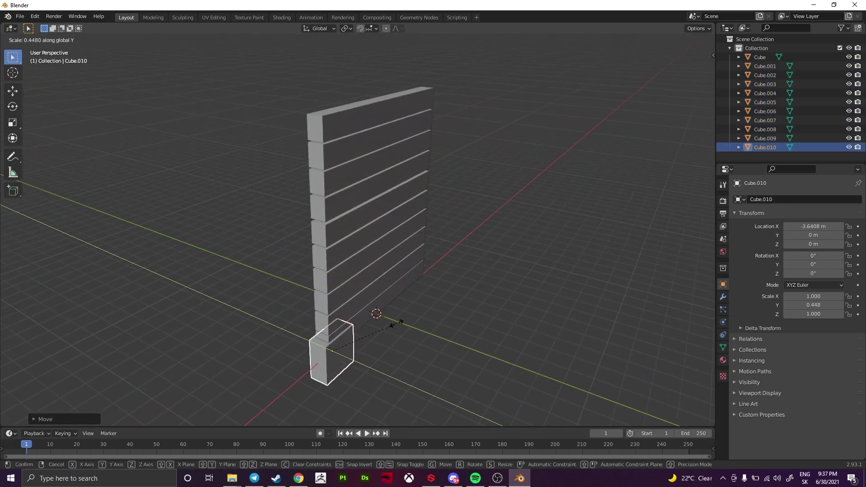
click(441, 275)
key(KP_1)
key(s)
key(x)
click(410, 323)
In Edit Mode, raise the block's top along Z into a tall post
key(Tab)
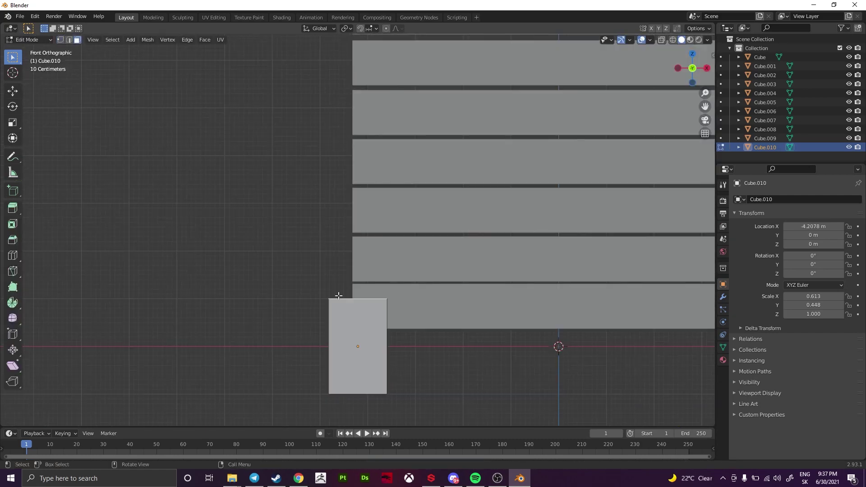
scroll(410, 323, down, 2)
key(g)
key(z)
click(418, 116)
middle_drag(418, 115, 451, 203)
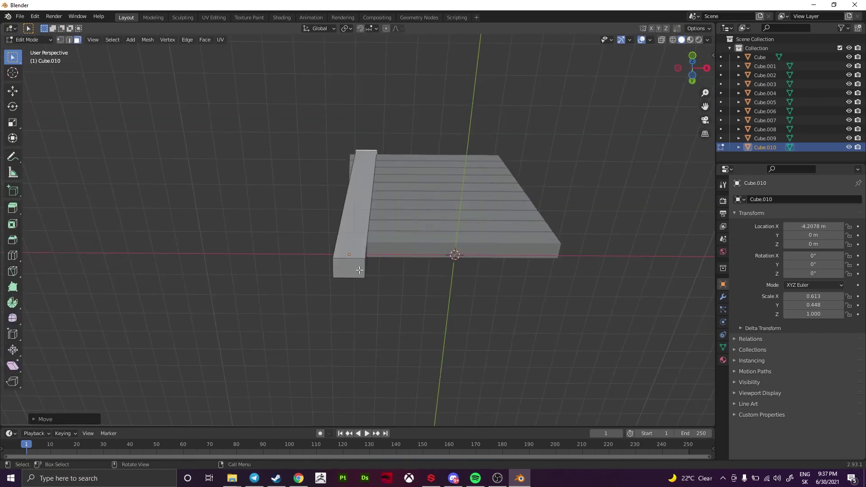
key(KP_1)
scroll(490, 297, up, 2)
Cut the post and shift sections along X to give it a curved bend
key(g)
click(475, 201)
key(g)
key(x)
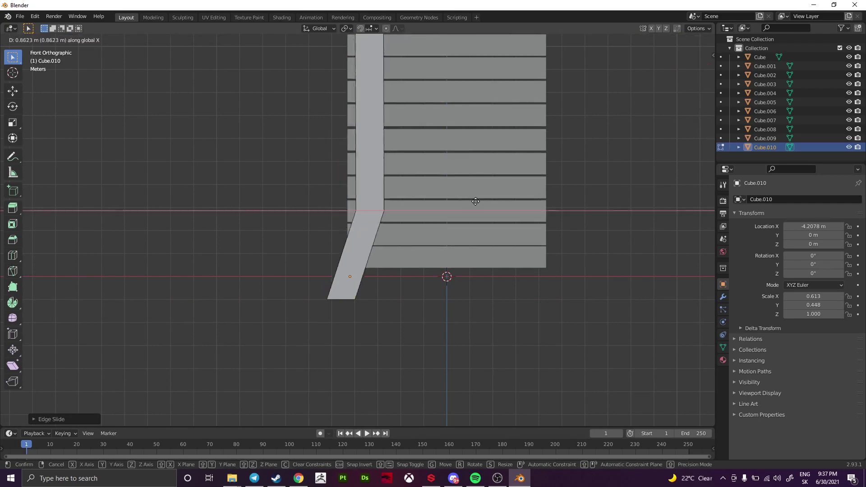
click(522, 176)
key(g)
key(x)
click(518, 182)
mouse_move(518, 182)
shift+middle_down()
mouse_move(537, 277)
mouse_move(474, 252)
shift+middle_up()
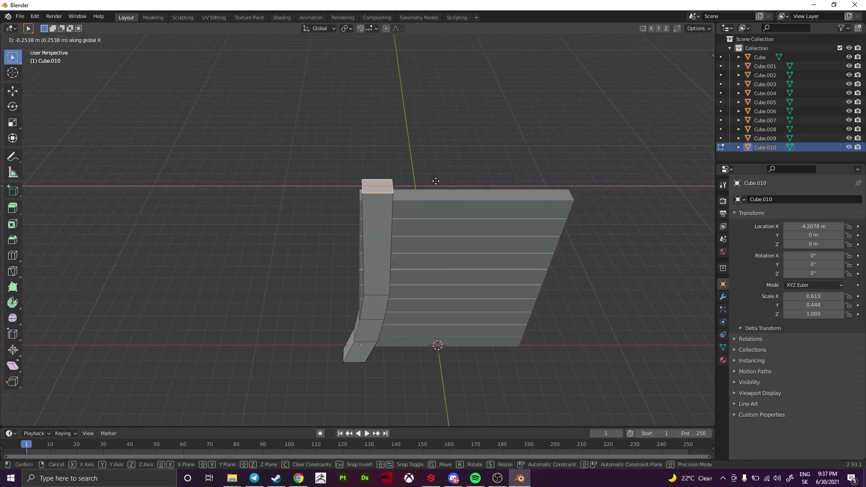
key(KP_1)
key(g)
key(g)
click(545, 234)
key(Tab)
Move the post along Y and set its origin to the 3D cursor at the centre
mouse_move(432, 221)
middle_down()
mouse_move(406, 234)
mouse_move(424, 248)
middle_up()
key(g)
key(y)
click(420, 244)
click(121, 40)
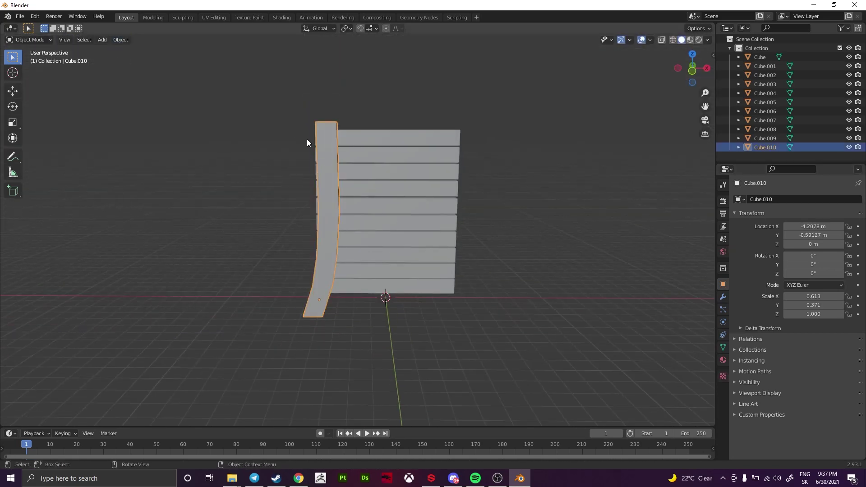
click(334, 142)
click(121, 40)
click(252, 80)
Add a Mirror modifier to the post on both the X and Y axes
click(796, 199)
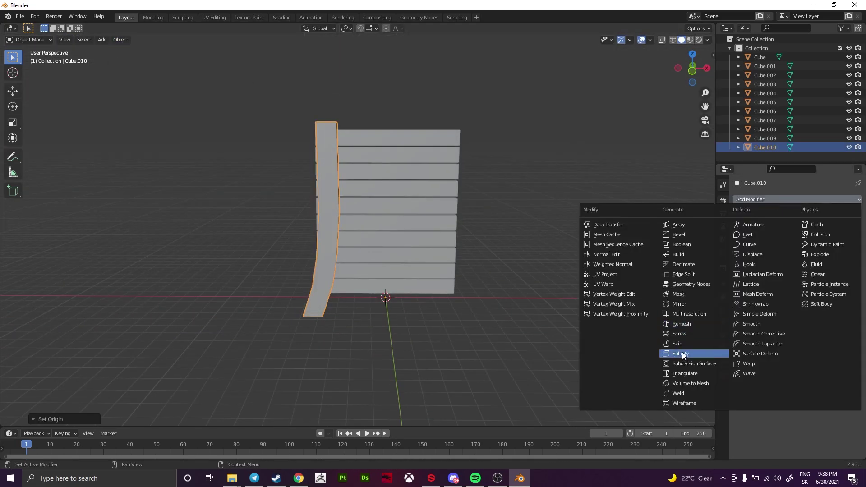
click(682, 304)
mouse_move(587, 271)
middle_down()
mouse_move(474, 231)
mouse_move(452, 135)
middle_up()
click(817, 228)
key(KP_1)
Inspect the mirrored posts, then select all ten planks
key(Tab)
middle_drag(325, 121, 406, 271)
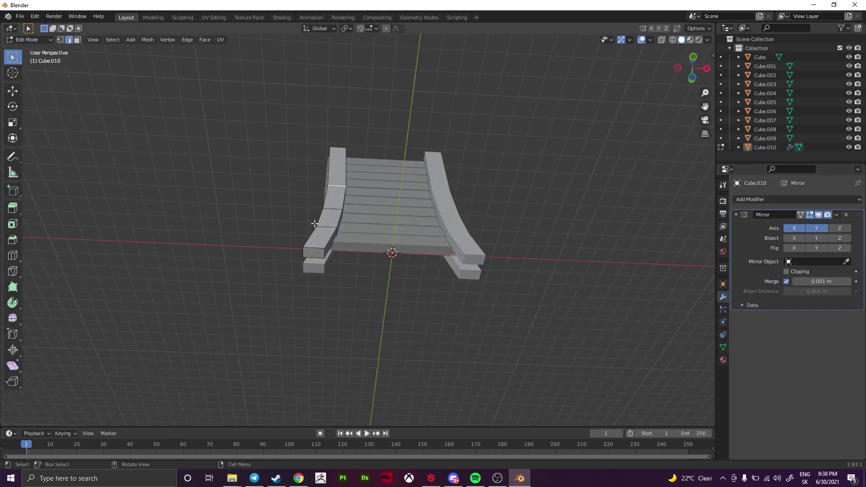
key(KP_1)
key(Tab)
middle_drag(424, 235, 400, 199)
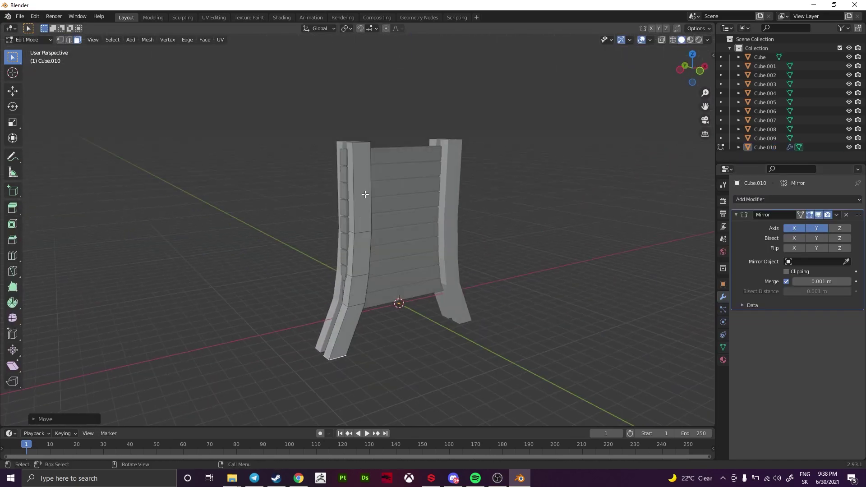
click(400, 199)
key(KP_1)
drag(405, 175, 488, 352)
Widen the planks along X and add a cube flattened into a low base beam
key(s)
key(x)
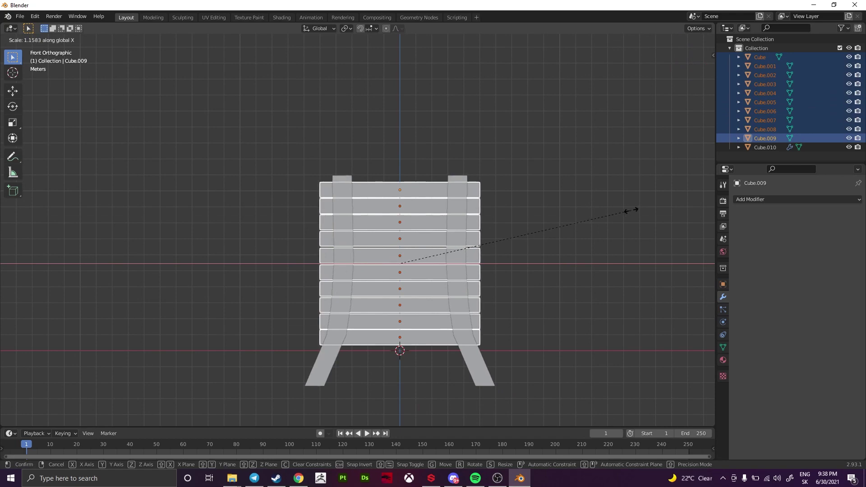
click(632, 210)
key(shift+a)
click(623, 234)
key(Tab)
key(s)
key(x)
middle_drag(388, 311, 322, 321)
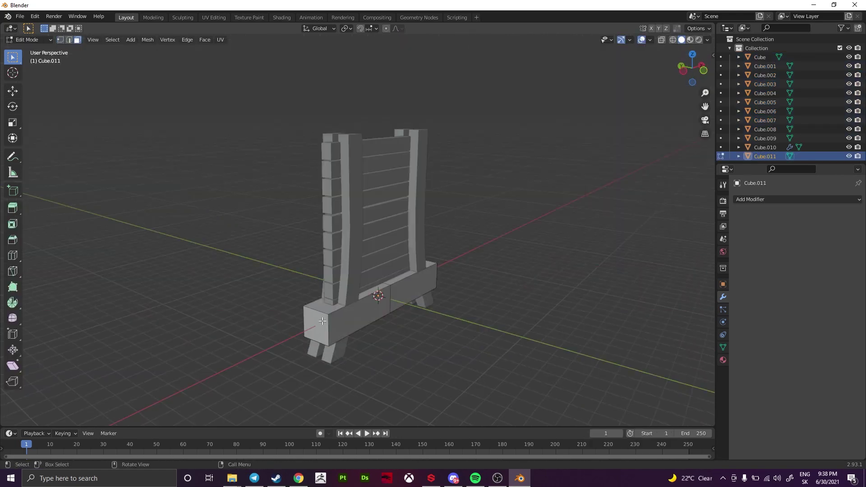
key(KP_1)
Add a Mirror modifier to the base beam and deepen it along Y
click(767, 199)
click(638, 286)
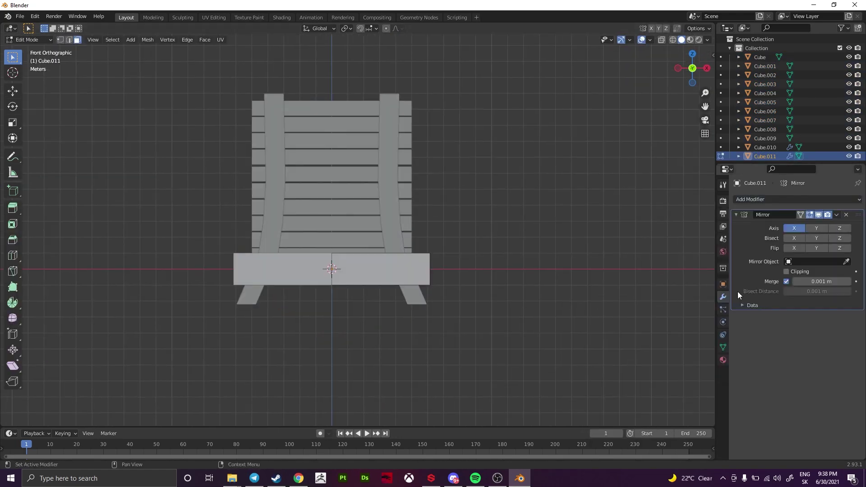
click(505, 256)
key(Tab)
middle_drag(444, 165, 426, 207)
key(s)
key(y)
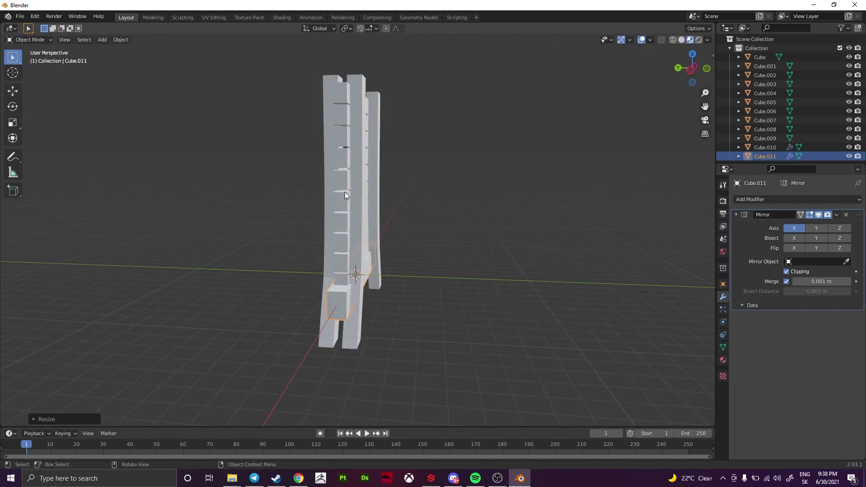
middle_drag(345, 192, 370, 180)
Switch the viewport to plain grey solid shading and reselect the base beam
click(352, 216)
key(Tab)
key(Tab)
middle_drag(343, 216, 367, 234)
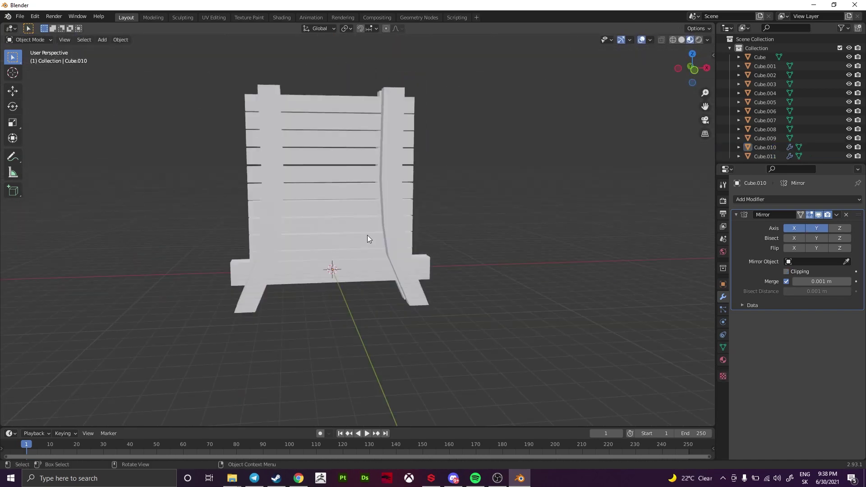
key(KP_1)
click(765, 157)
click(708, 40)
click(674, 167)
middle_drag(503, 223, 504, 211)
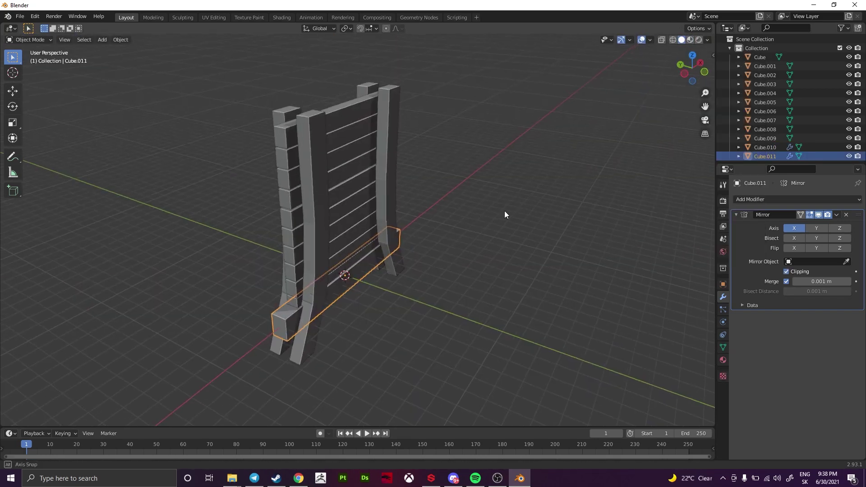
key(KP_1)
Apply the base beam's mirror with Ctrl+A, then add another cube
key(Tab)
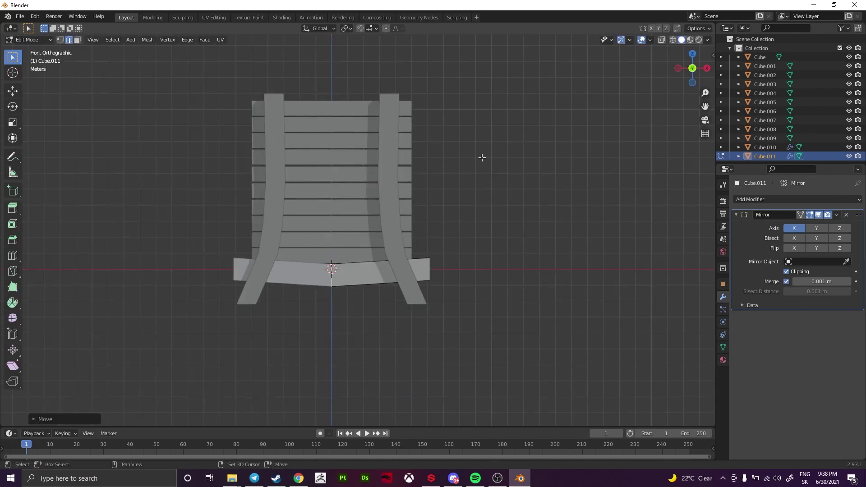
scroll(413, 265, up, 2)
key(ctrl+b)
key(Escape)
middle_drag(500, 278, 720, 239)
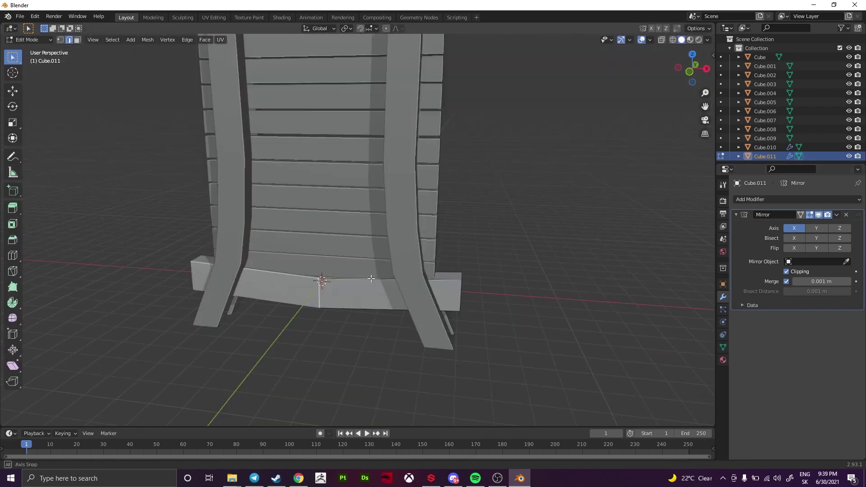
key(ctrl+a)
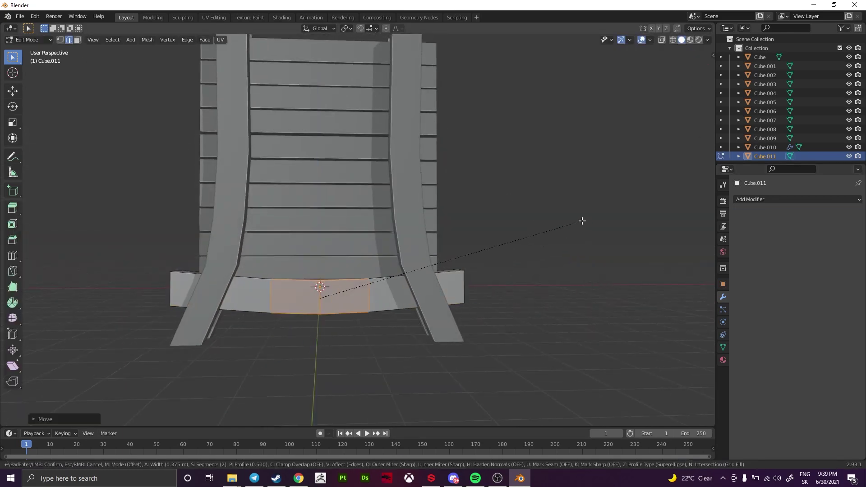
key(Escape)
key(Tab)
middle_drag(453, 197, 519, 217)
key(shift+a)
Add a cube atop the wall and scale it wider on X and deeper on Y
click(543, 235)
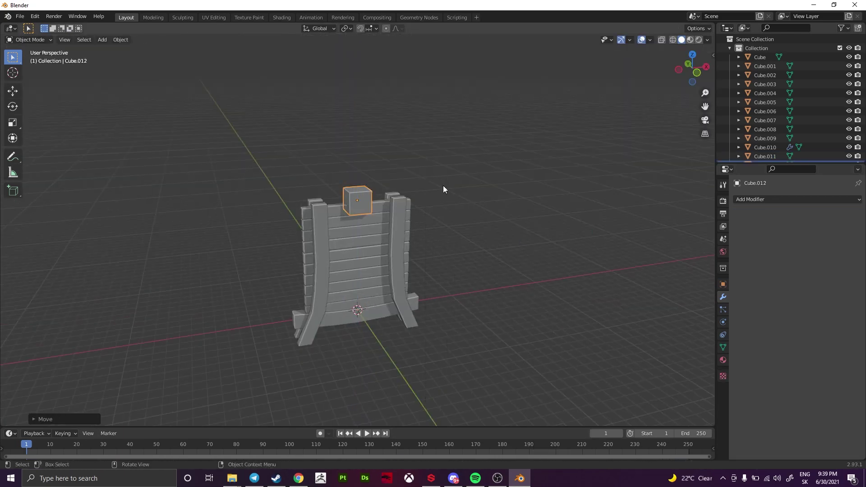
mouse_move(444, 189)
middle_down()
mouse_move(397, 262)
mouse_move(373, 247)
mouse_move(373, 181)
middle_up()
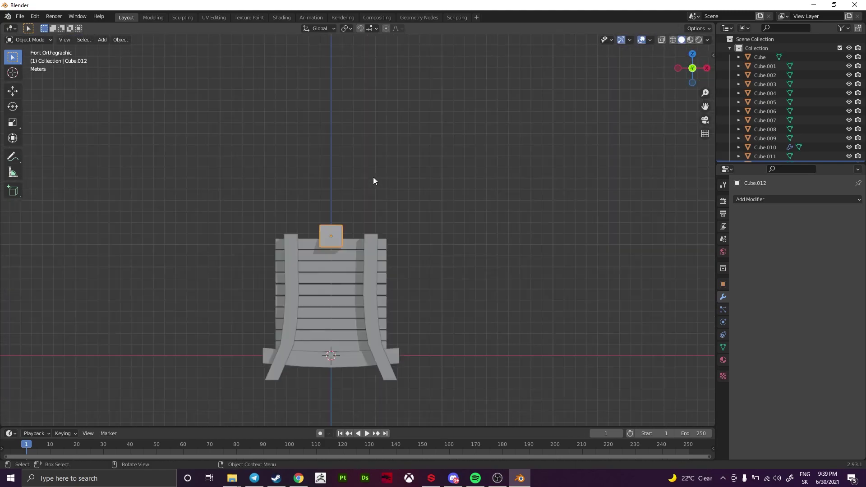
mouse_move(175, 197)
middle_down()
mouse_move(396, 217)
mouse_move(427, 256)
mouse_move(359, 171)
mouse_move(492, 271)
mouse_move(452, 226)
mouse_move(523, 257)
middle_up()
key(s)
key(x)
click(498, 273)
key(s)
key(y)
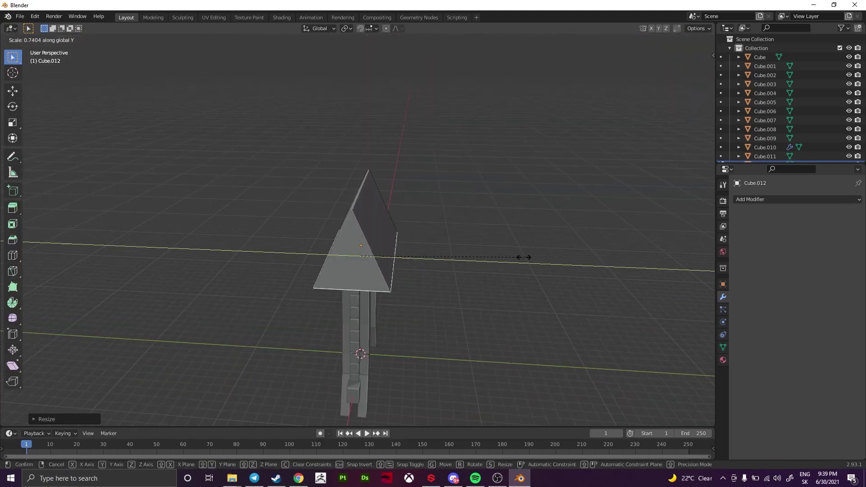
Loop-cut the roof block and bevel its top edges into an A-shaped roof
middle_drag(378, 250, 370, 229)
key(ctrl+r)
click(370, 230)
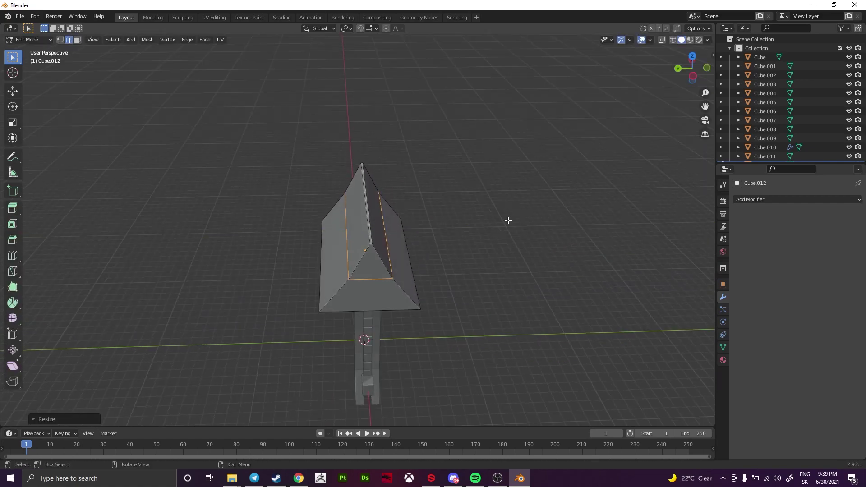
click(570, 242)
middle_drag(570, 243, 541, 235)
key(ctrl+b)
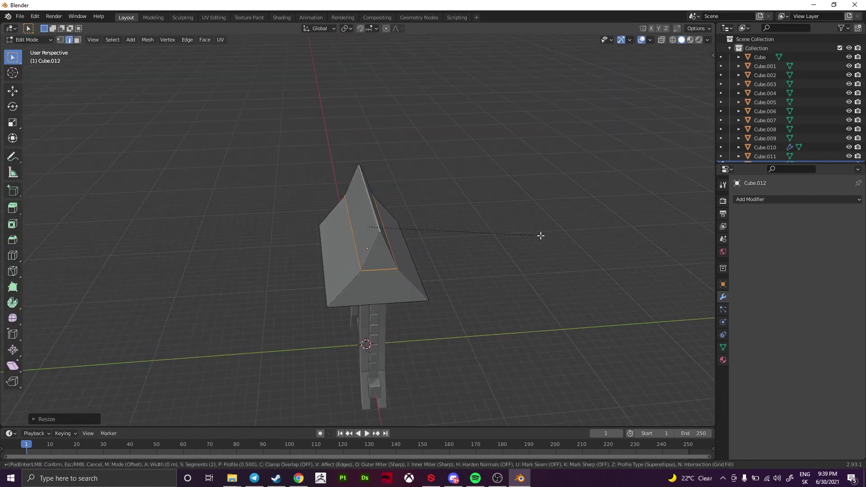
mouse_move(550, 194)
middle_down()
mouse_move(321, 130)
mouse_move(386, 265)
mouse_move(313, 236)
mouse_move(265, 299)
middle_up()
Delete the roof's underside faces to leave an open shell
key(3)
shift+click(386, 265)
right_click(275, 329)
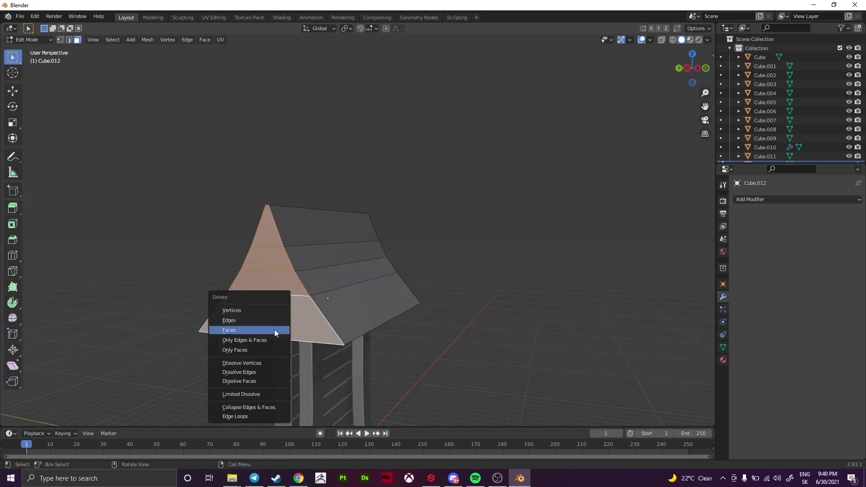
key(Escape)
middle_drag(275, 330, 277, 239)
Cut a loop along the gable edge, separate that strip and give it a 0.109 m Solidify
key(ctrl+r)
click(277, 239)
key(g)
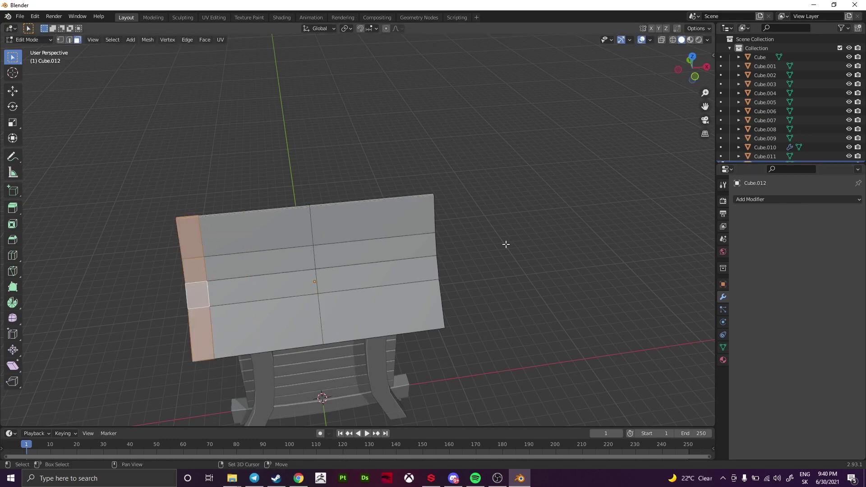
mouse_move(390, 260)
middle_down()
mouse_move(539, 259)
mouse_move(444, 300)
mouse_move(401, 268)
mouse_move(424, 262)
mouse_move(373, 256)
mouse_move(621, 226)
middle_up()
key(Tab)
click(796, 199)
click(690, 348)
Move the trim vertically, then revert to an earlier state via the undo history
key(g)
key(z)
scroll(416, 259, down, 2)
click(402, 273)
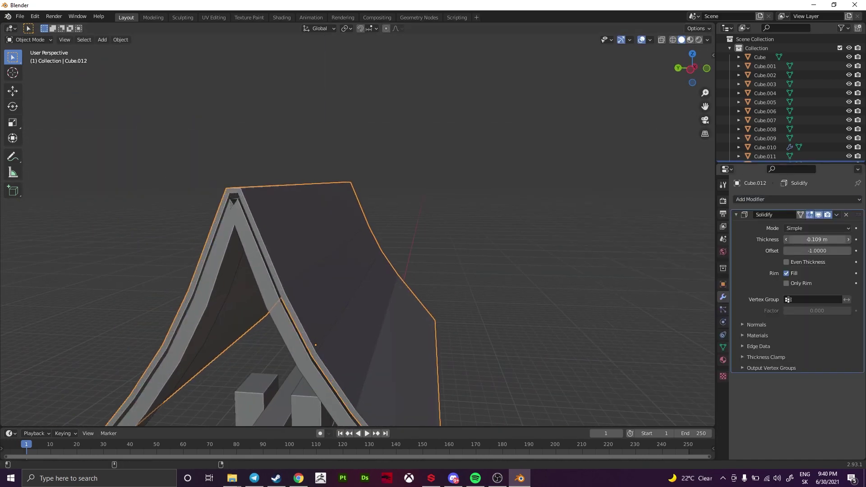
key(ctrl+alt+z)
click(473, 242)
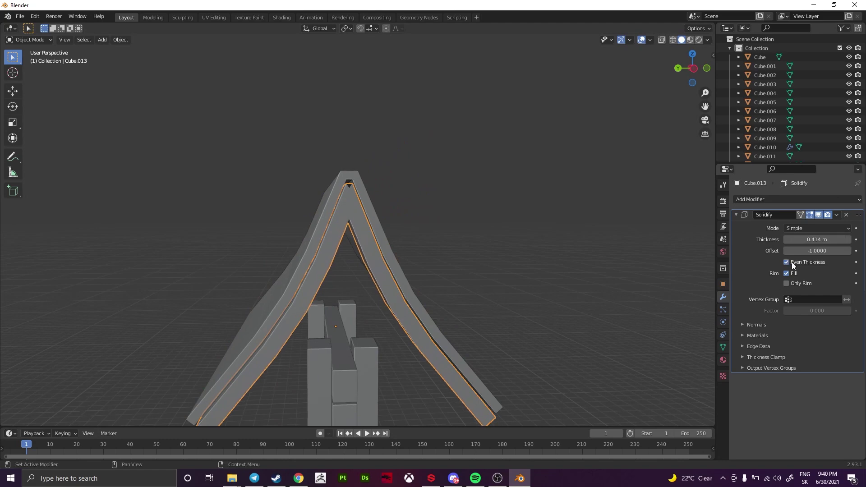
Apply the trim's Solidify modifier to bake its thickness into the mesh
key(Tab)
key(Tab)
mouse_move(444, 211)
middle_down()
mouse_move(346, 208)
mouse_move(296, 230)
middle_up()
key(Tab)
scroll(349, 232, up, 2)
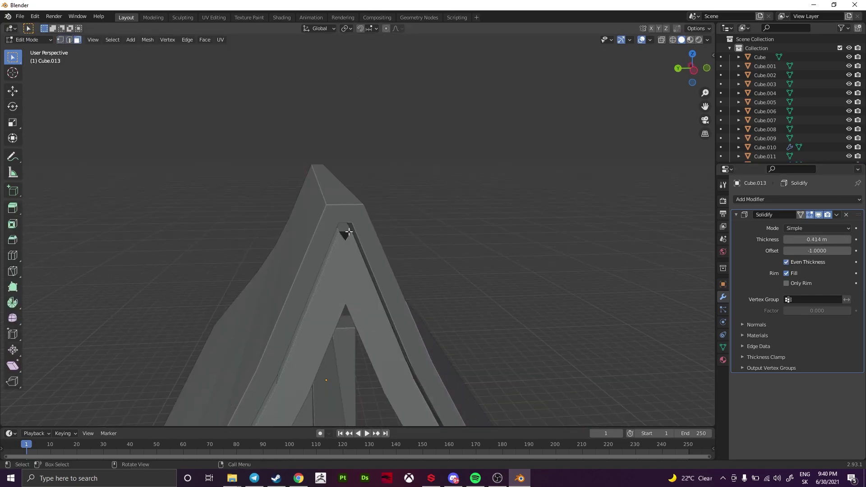
scroll(331, 226, down, 3)
key(ctrl+a)
scroll(339, 277, up, 3)
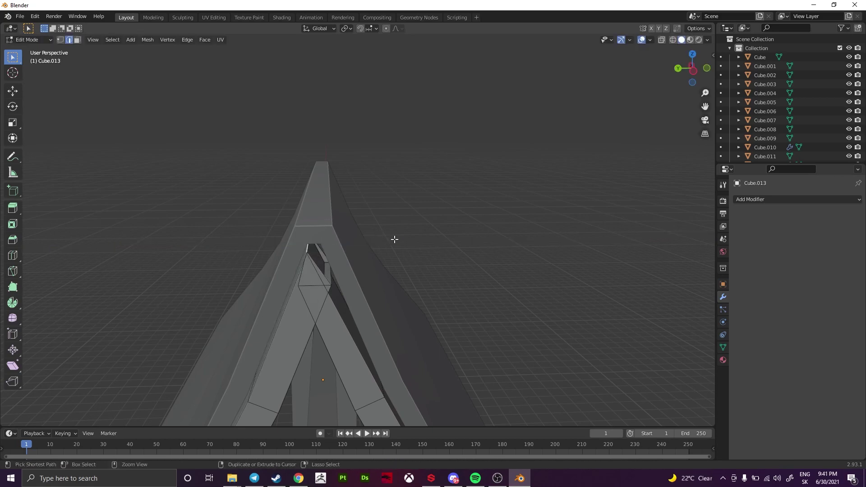
Tidy the trim's peak vertices in Right Orthographic view and select the small peak face
mouse_move(395, 239)
middle_down()
mouse_move(289, 316)
mouse_move(429, 194)
middle_up()
key(1)
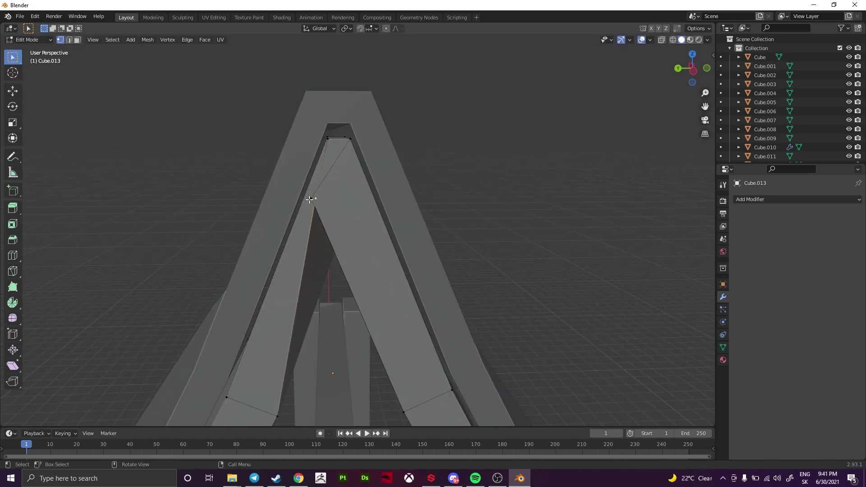
key(KP_3)
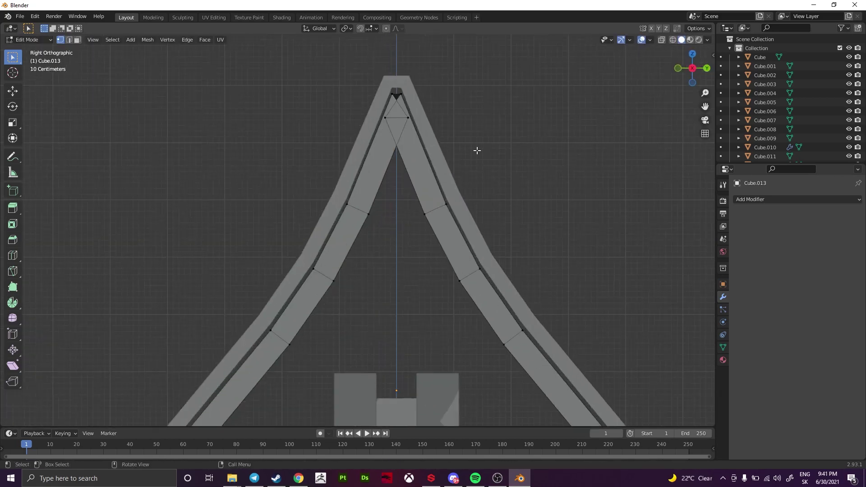
scroll(391, 163, up, 2)
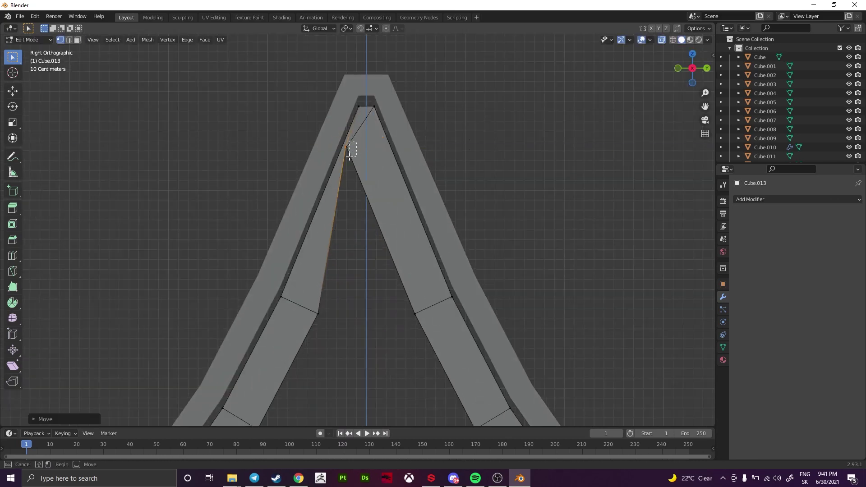
key(Tab)
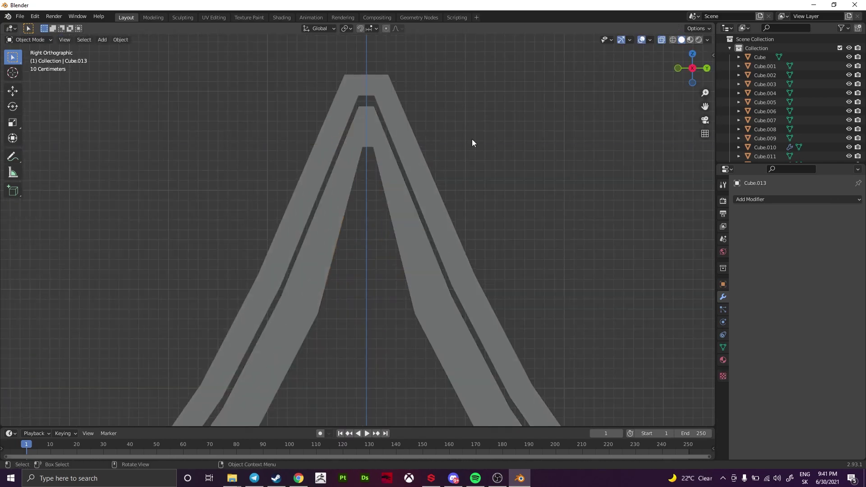
scroll(472, 139, down, 3)
mouse_move(472, 139)
middle_down()
mouse_move(399, 147)
mouse_move(467, 245)
mouse_move(381, 228)
mouse_move(360, 238)
mouse_move(451, 235)
middle_up()
key(Tab)
scroll(421, 178, up, 4)
click(406, 102)
scroll(466, 260, down, 5)
Add a Mirror modifier to the gable trim and raise it along Z
key(Tab)
click(781, 200)
click(668, 291)
mouse_move(575, 227)
middle_down()
mouse_move(570, 203)
mouse_move(662, 207)
mouse_move(367, 258)
middle_up()
key(g)
key(z)
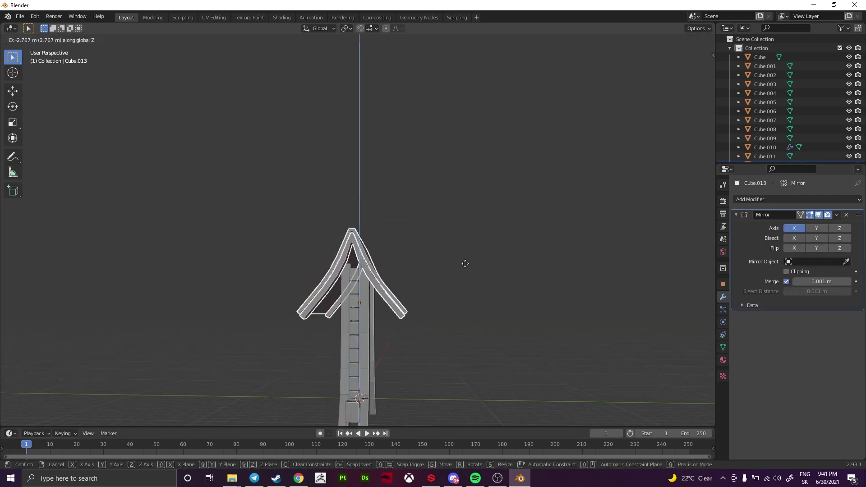
click(457, 220)
mouse_move(457, 220)
middle_down()
mouse_move(354, 186)
mouse_move(500, 220)
mouse_move(428, 213)
mouse_move(473, 229)
mouse_move(366, 268)
mouse_move(428, 194)
middle_up()
Duplicate the roof trim with Shift+D and scale the copy
key(shift+d)
key(s)
click(523, 228)
key(Tab)
scroll(472, 229, up, 3)
key(Tab)
Raise the upper roof panel along Z so it sits above the lower roof
click(428, 194)
key(g)
key(z)
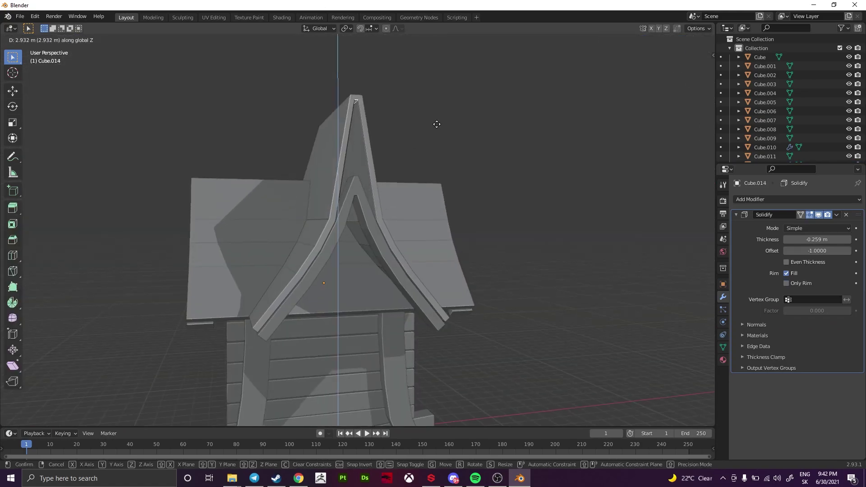
middle_drag(442, 119, 436, 178)
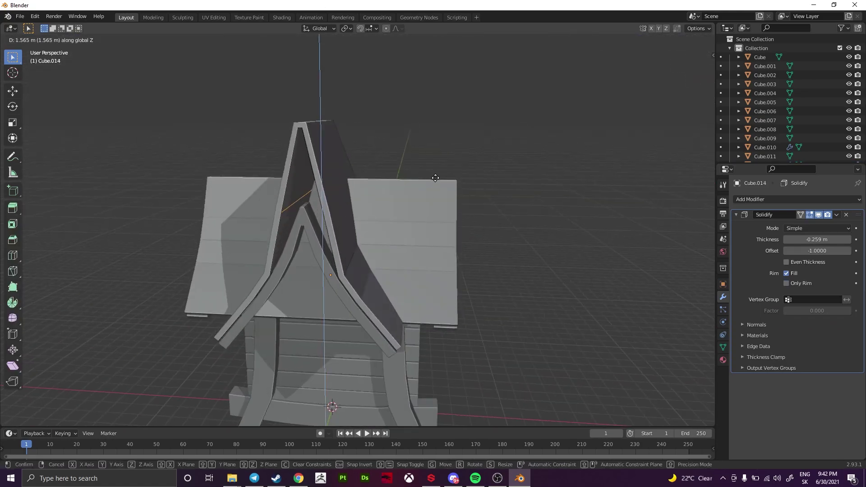
key(g)
key(z)
mouse_move(350, 262)
middle_down()
mouse_move(488, 195)
mouse_move(456, 209)
mouse_move(466, 154)
mouse_move(370, 149)
middle_up()
Raise the upper trim along Z to its new height
key(g)
key(z)
click(466, 155)
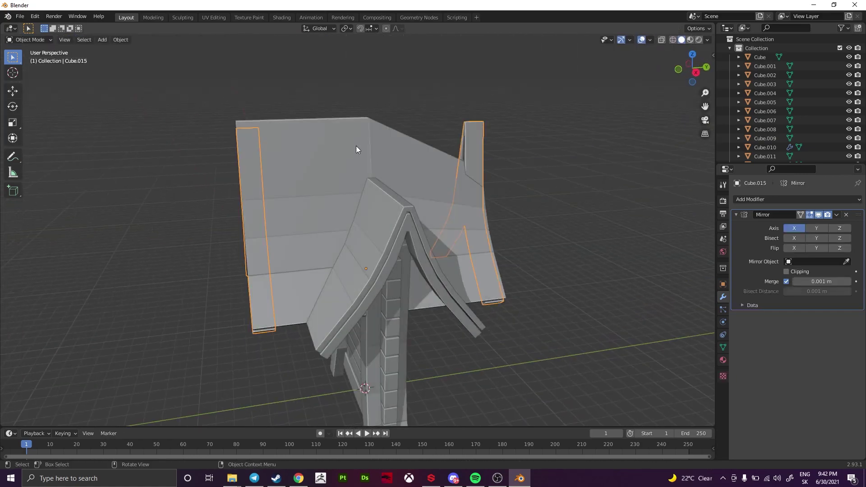
right_click(543, 197)
key(Escape)
middle_drag(543, 197, 537, 94)
key(KP_1)
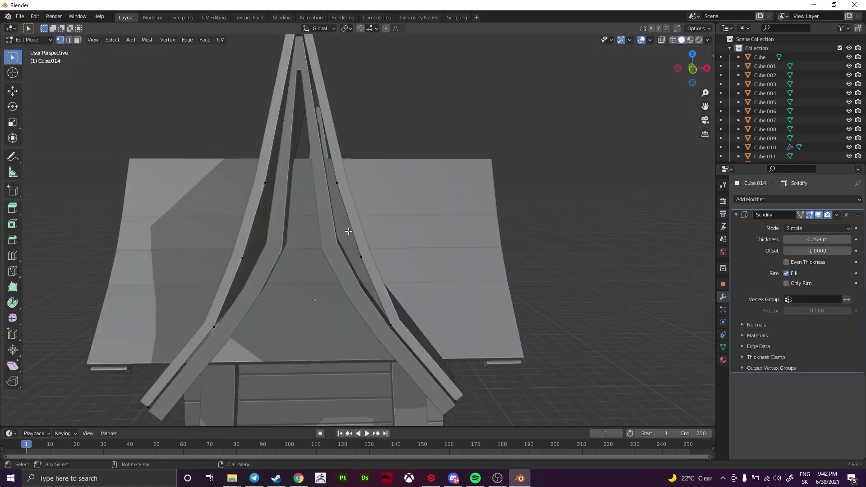
Widen the duplicated side piece across the roof on X, then add Mirror to the upper roof panel
click(326, 260)
key(Tab)
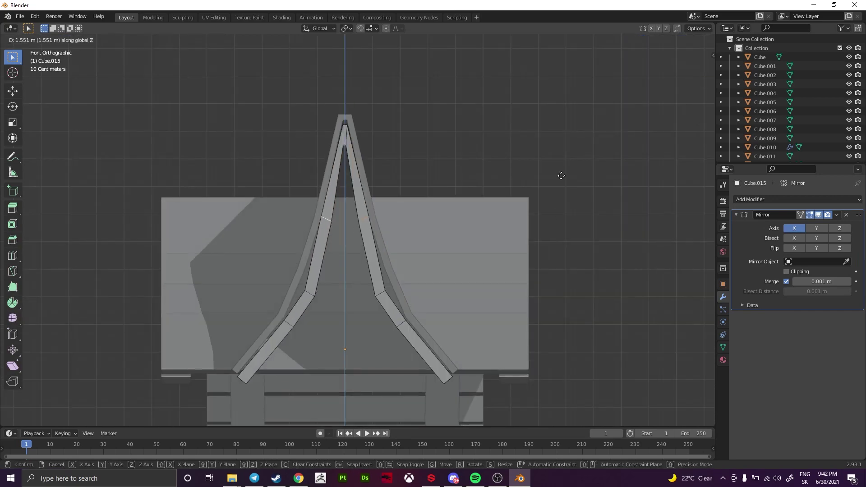
click(488, 301)
scroll(489, 301, up, 1)
scroll(582, 242, down, 2)
mouse_move(583, 242)
middle_down()
mouse_move(367, 213)
mouse_move(360, 202)
mouse_move(410, 139)
mouse_move(425, 199)
mouse_move(457, 207)
middle_up()
scroll(409, 139, down, 3)
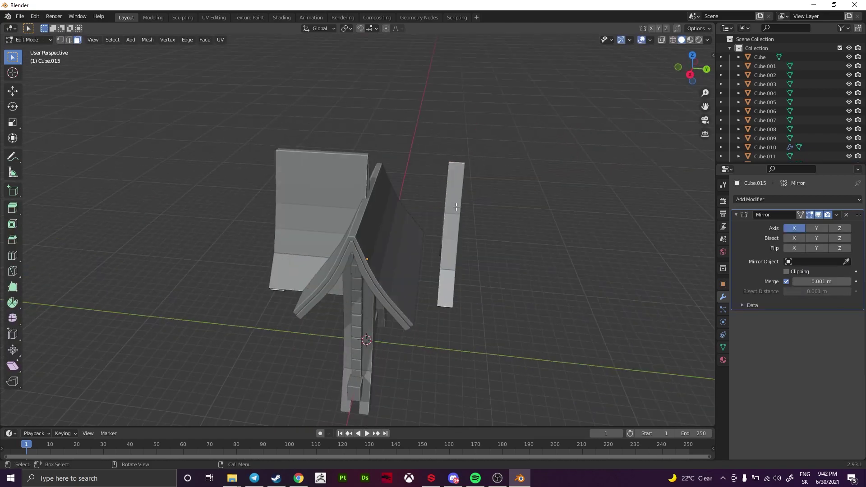
key(Tab)
click(281, 183)
click(768, 199)
Make the lower roof's Solidify thickness permanent and view it from the front in see-through mode
click(673, 314)
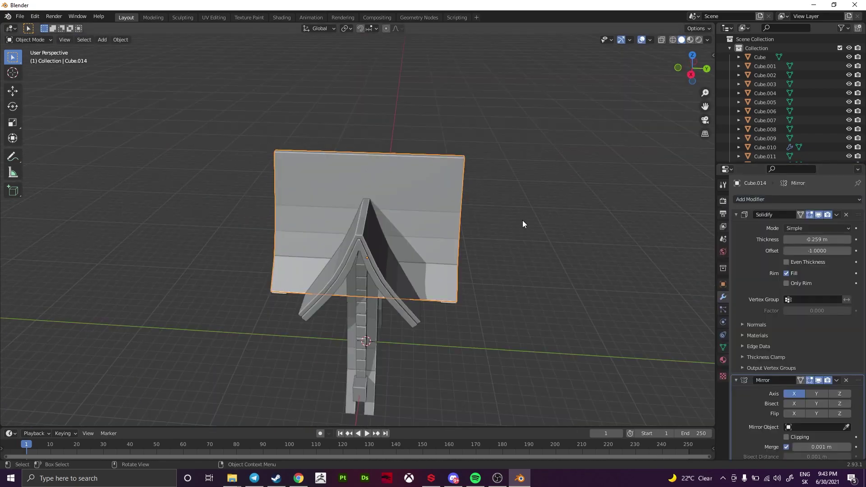
mouse_move(523, 224)
middle_down()
mouse_move(451, 170)
mouse_move(480, 217)
middle_up()
click(451, 171)
key(Tab)
key(ctrl+r)
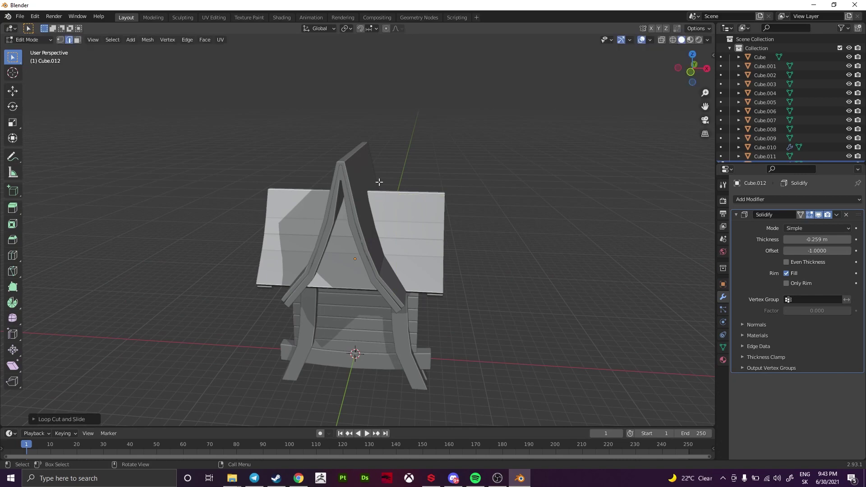
key(ctrl+z)
key(KP_1)
click(662, 39)
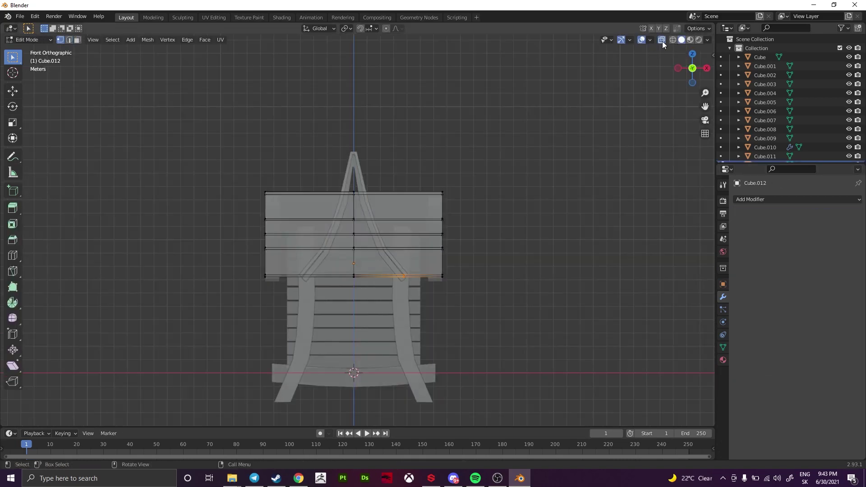
Delete the lower roof's left half and mirror the remaining half with a Mirror modifier
key(Tab)
click(768, 199)
click(676, 338)
scroll(511, 209, up, 2)
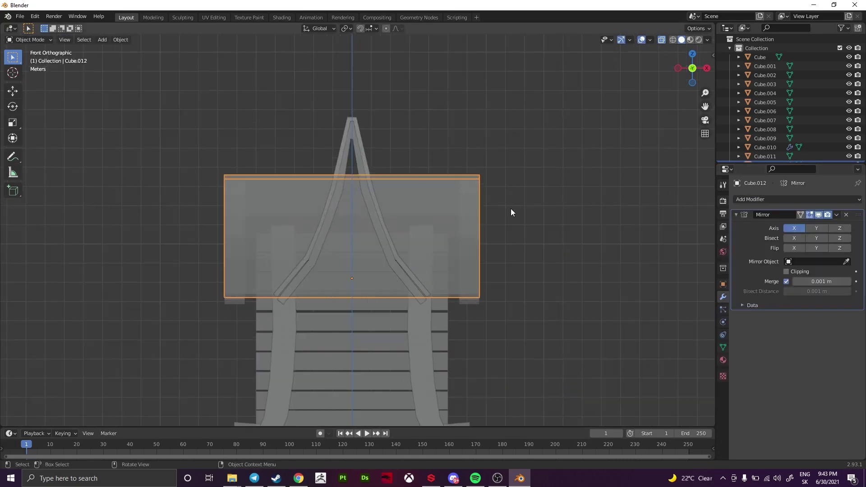
click(662, 40)
Dissolve the selected roof edges and pick an edge loop on the isolated roof
key(Tab)
middle_drag(478, 189, 433, 206)
key(Escape)
key(ctrl+x)
mouse_move(435, 175)
middle_down()
mouse_move(441, 151)
mouse_move(345, 207)
mouse_move(380, 229)
mouse_move(316, 201)
mouse_move(419, 135)
mouse_move(378, 145)
mouse_move(361, 216)
mouse_move(375, 310)
mouse_move(381, 307)
middle_up()
key(KP_Divide)
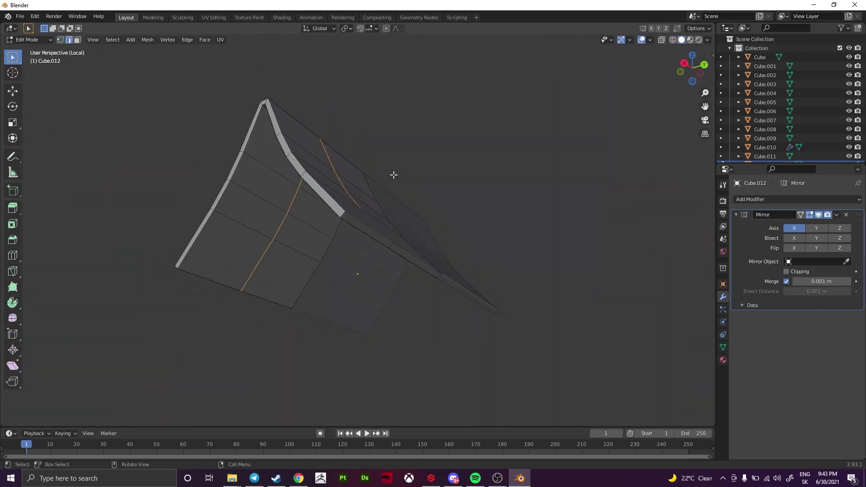
alt+click(321, 229)
key(KP_Divide)
Slide the roof edge loop and scale it along X to follow the curved gable
key(shift+v)
mouse_move(437, 275)
middle_down()
mouse_move(497, 267)
mouse_move(447, 247)
middle_up()
key(s)
key(x)
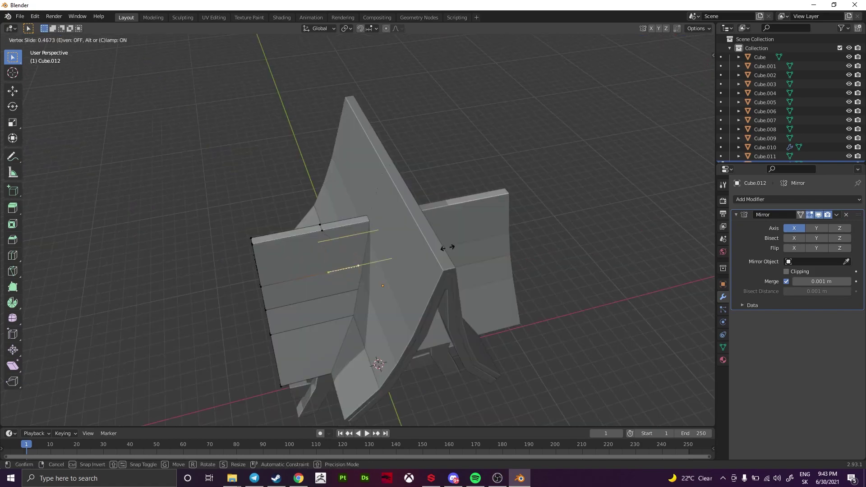
click(468, 214)
mouse_move(468, 214)
middle_down()
mouse_move(503, 184)
mouse_move(373, 263)
middle_up()
Refine the roof panel's vertices from the front in see-through view to fit the gable
key(3)
click(374, 263)
key(KP_1)
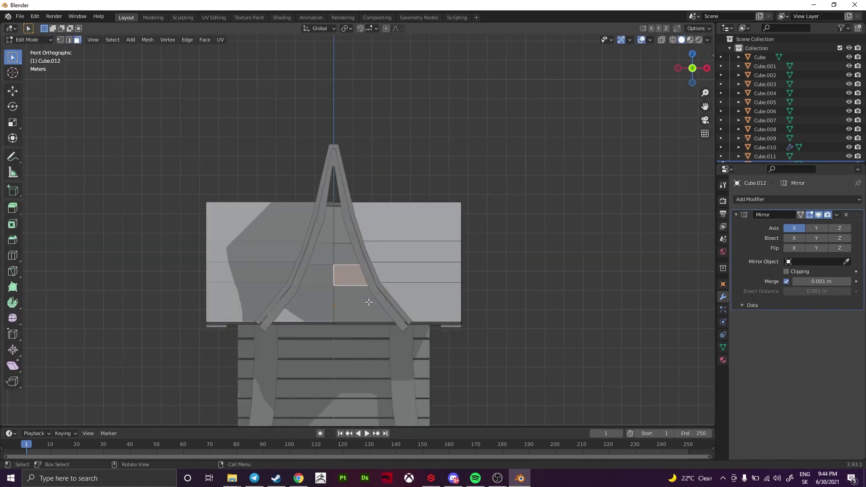
key(alt+z)
scroll(465, 189, up, 3)
key(1)
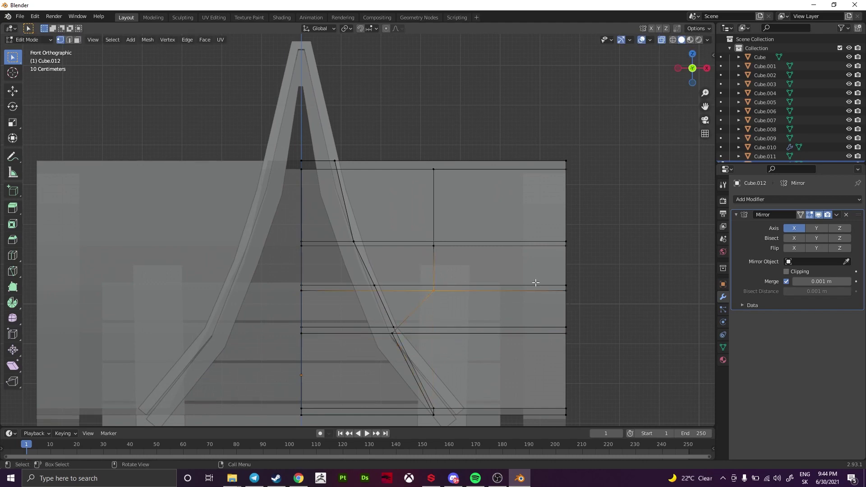
click(465, 169)
key(alt+z)
Delete the strip of roof faces behind the trim
key(3)
mouse_move(465, 169)
middle_down()
mouse_move(325, 212)
mouse_move(313, 297)
mouse_move(519, 289)
mouse_move(421, 318)
mouse_move(497, 297)
middle_up()
scroll(361, 137, up, 3)
click(361, 138)
scroll(361, 137, down, 5)
alt+click(319, 232)
key(x)
click(313, 297)
Select the roof's lower edges, then leave Edit Mode and show the whole house again
key(x)
key(2)
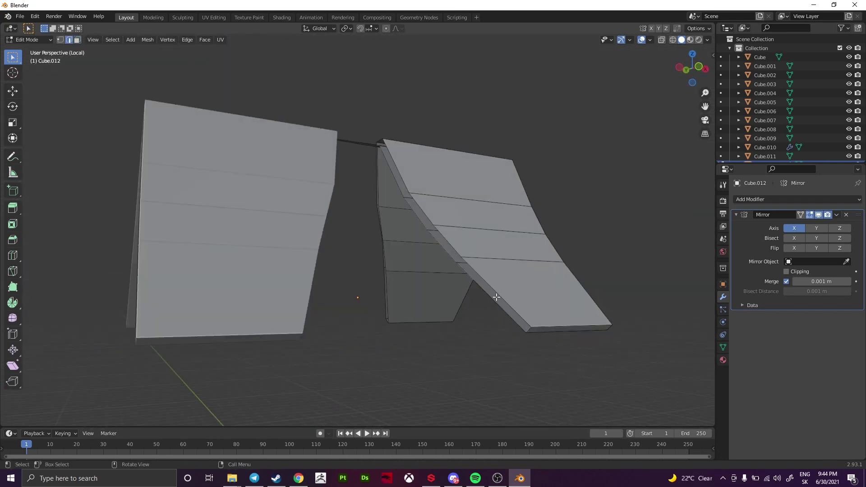
alt+click(396, 179)
mouse_move(396, 179)
middle_down()
mouse_move(378, 252)
mouse_move(404, 218)
mouse_move(406, 288)
middle_up()
key(x)
click(378, 252)
alt+click(404, 218)
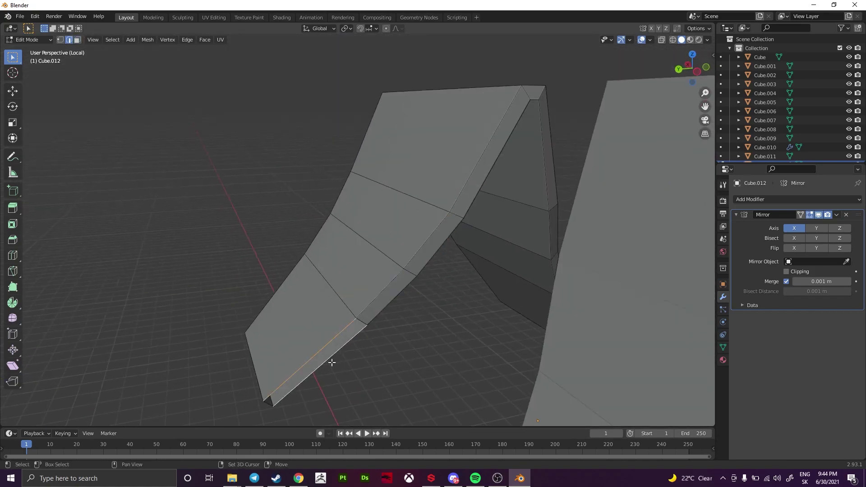
key(Tab)
mouse_move(332, 363)
middle_down()
mouse_move(356, 277)
mouse_move(502, 221)
mouse_move(438, 136)
mouse_move(484, 170)
middle_up()
key(KP_Divide)
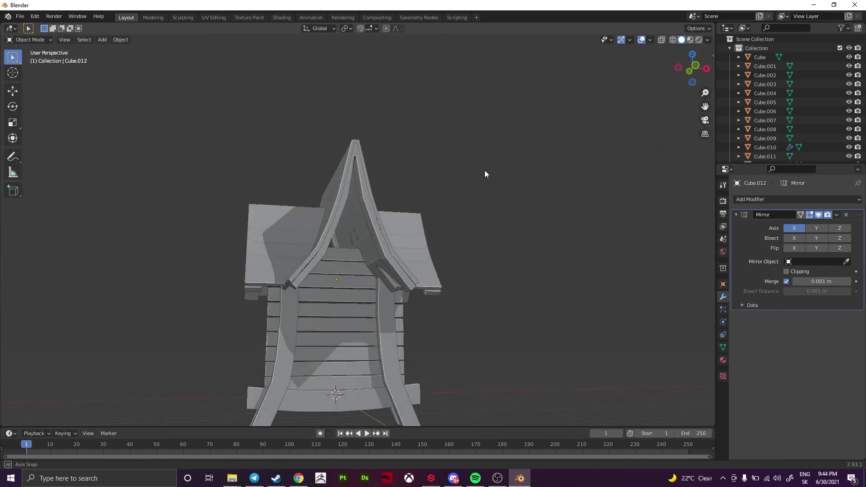
Move the roof straight down along Z so it sits on the walls
click(415, 238)
middle_drag(457, 245, 432, 216)
drag(431, 215, 492, 198)
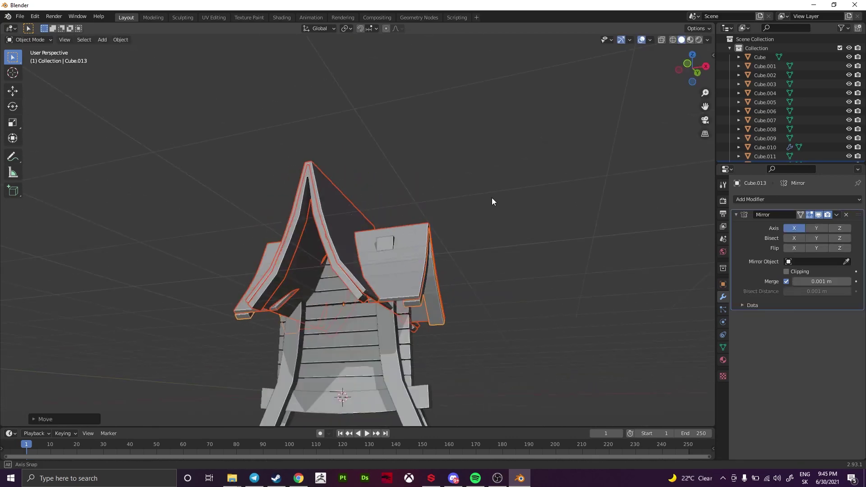
mouse_move(492, 201)
middle_down()
mouse_move(528, 189)
mouse_move(510, 190)
middle_up()
key(g)
key(z)
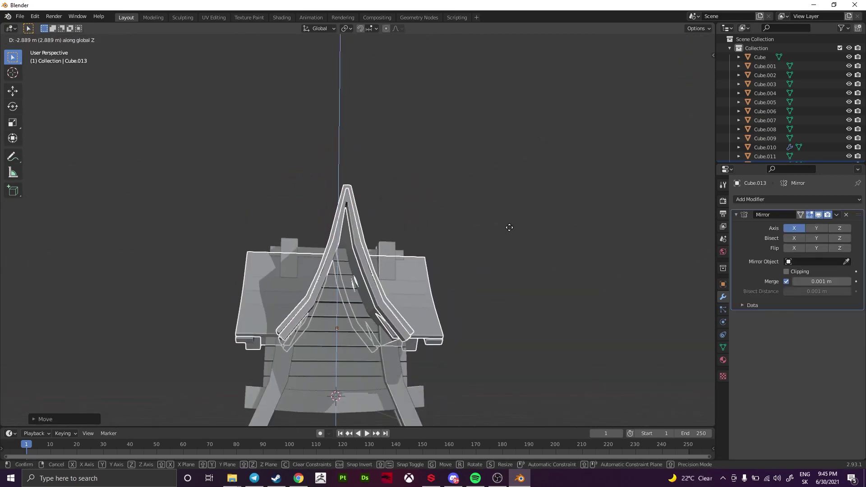
click(495, 219)
key(g)
key(z)
key(Escape)
key(KP_1)
key(g)
key(z)
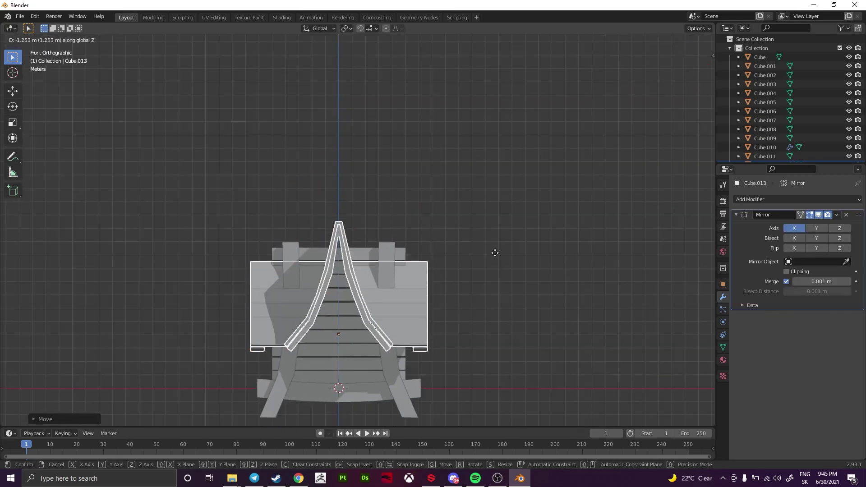
click(495, 253)
Lower the gable trim vertically along Z in front view
click(402, 204)
middle_drag(402, 204, 361, 216)
key(KP_1)
key(g)
key(z)
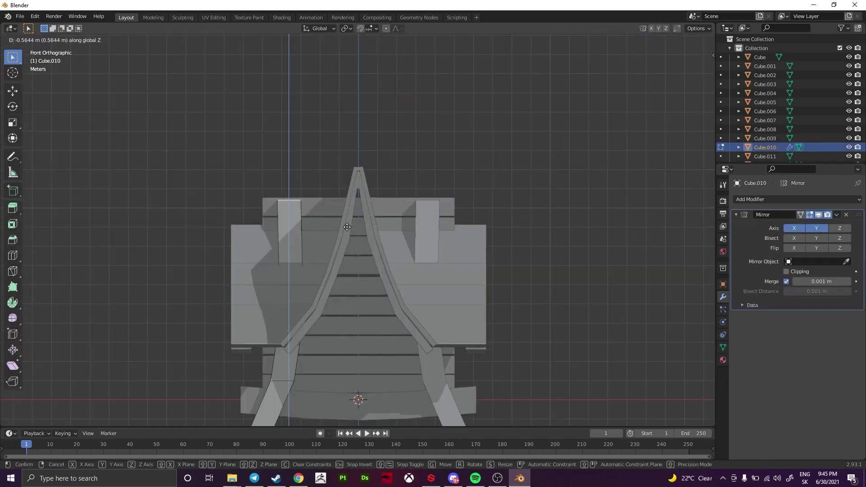
click(347, 227)
Narrow the small blocks under the peak, selecting the lower pair for scaling along X
click(449, 193)
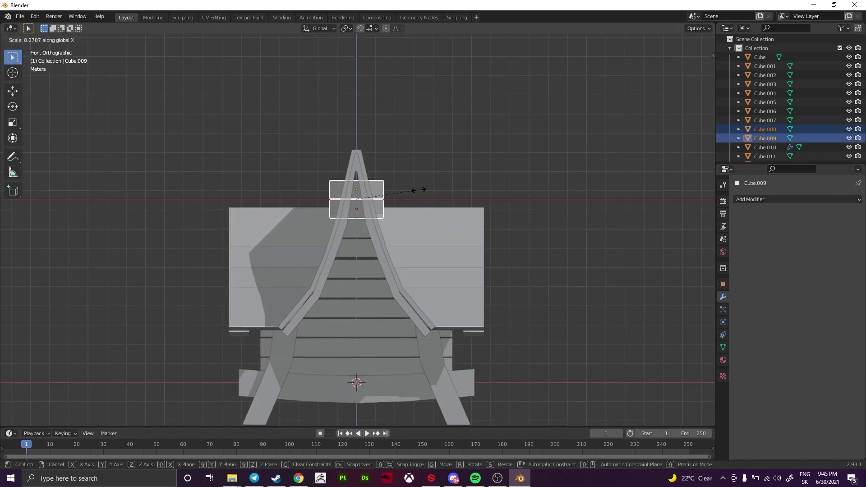
click(401, 192)
scroll(402, 192, up, 3)
scroll(424, 175, up, 2)
key(Tab)
scroll(424, 175, up, 3)
click(351, 214)
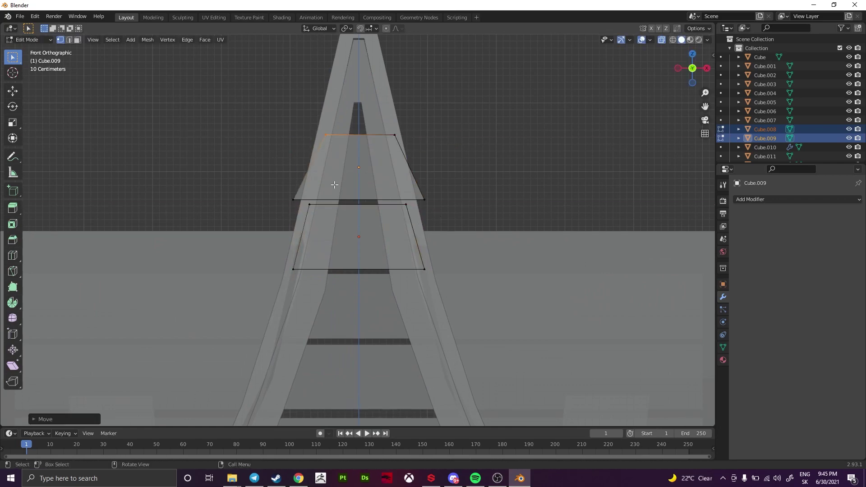
key(Tab)
scroll(460, 244, down, 5)
click(400, 223)
shift+click(399, 242)
key(s)
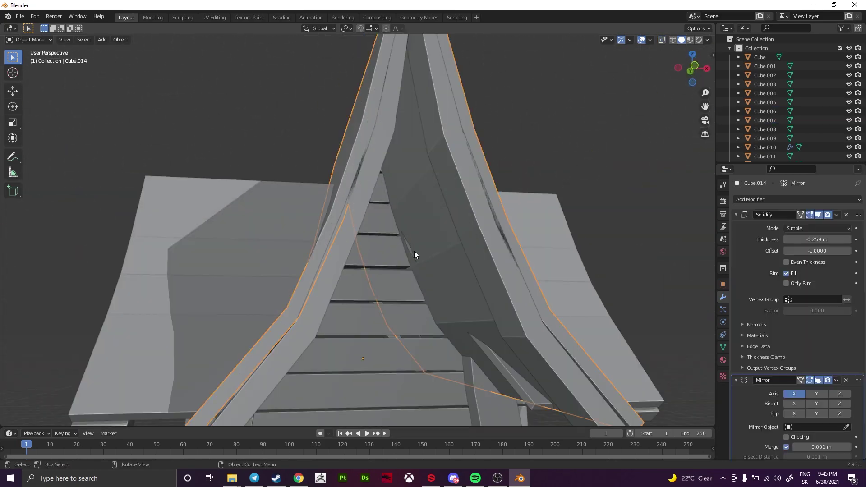
Move a roof corner vertex along X, then exit Edit Mode and view from above
click(420, 253)
key(g)
key(x)
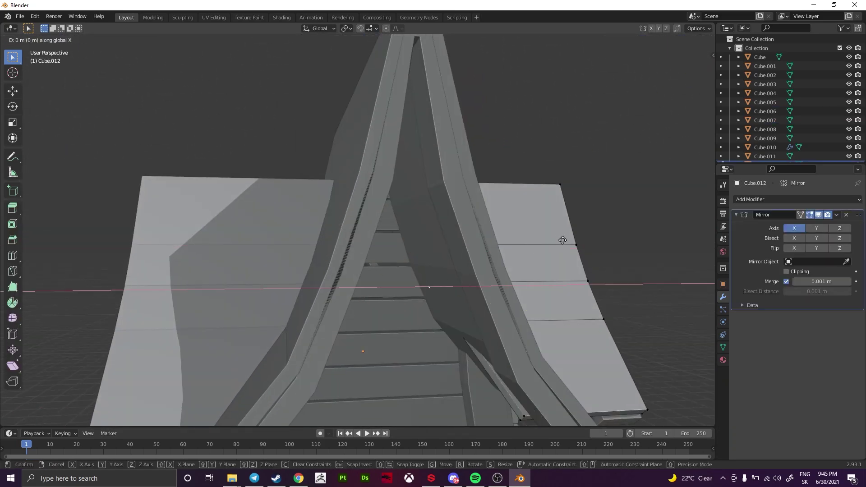
key(Escape)
middle_drag(563, 241, 586, 298)
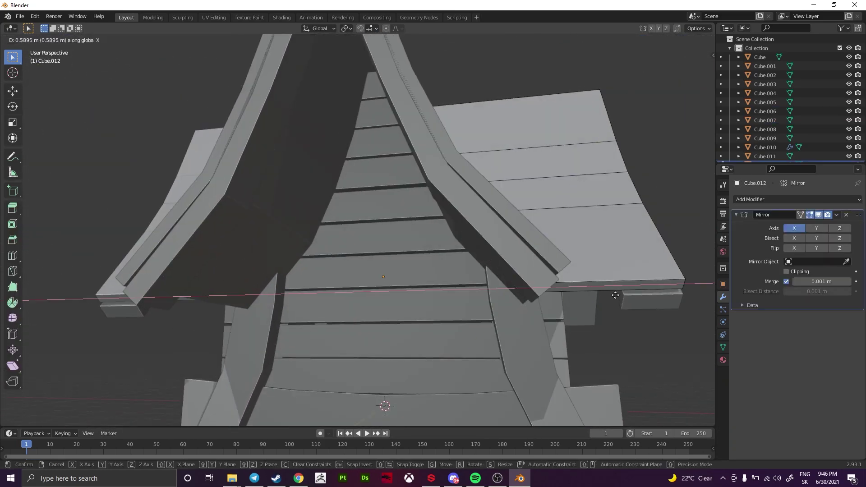
click(615, 296)
key(Tab)
scroll(423, 194, down, 5)
mouse_move(423, 194)
middle_down()
mouse_move(413, 264)
mouse_move(326, 321)
mouse_move(479, 242)
mouse_move(443, 178)
mouse_move(564, 168)
mouse_move(305, 257)
mouse_move(289, 274)
mouse_move(316, 296)
mouse_move(319, 266)
middle_up()
key(KP_7)
Select the other roof trim piece and begin moving its geometry in Edit Mode
click(390, 226)
mouse_move(390, 226)
middle_down()
mouse_move(372, 238)
mouse_move(437, 188)
mouse_move(367, 257)
mouse_move(595, 275)
mouse_move(499, 248)
mouse_move(417, 211)
mouse_move(544, 202)
mouse_move(368, 149)
mouse_move(271, 217)
mouse_move(383, 345)
mouse_move(319, 207)
mouse_move(402, 219)
mouse_move(329, 306)
mouse_move(491, 255)
middle_up()
key(Tab)
key(g)
key(Escape)
Move a face of the opposite trim piece, checking front and side views
click(368, 149)
key(3)
click(402, 219)
key(KP_1)
key(KP_3)
key(g)
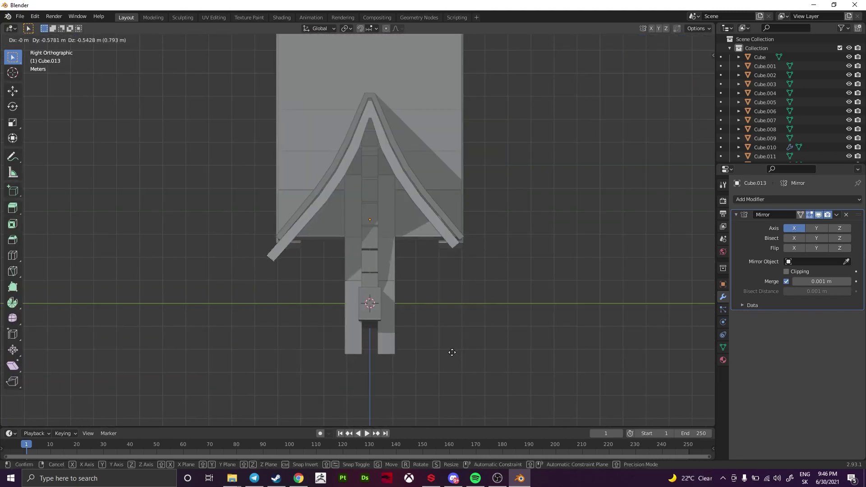
key(Escape)
mouse_move(452, 352)
middle_down()
mouse_move(400, 238)
mouse_move(343, 229)
mouse_move(401, 226)
middle_up()
scroll(404, 251, up, 3)
Adjust the remaining roof trim piece from back and left side views, then stop editing
click(342, 229)
key(Tab)
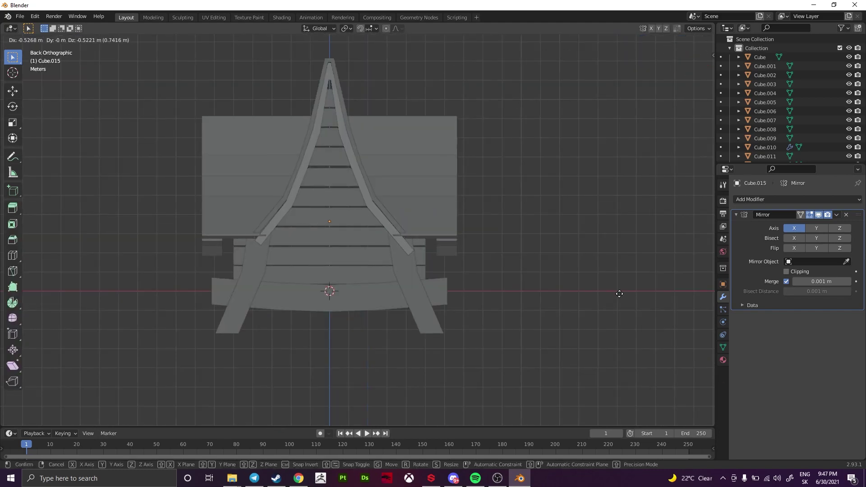
key(Escape)
mouse_move(619, 294)
middle_down()
mouse_move(344, 285)
mouse_move(380, 286)
mouse_move(331, 192)
middle_up()
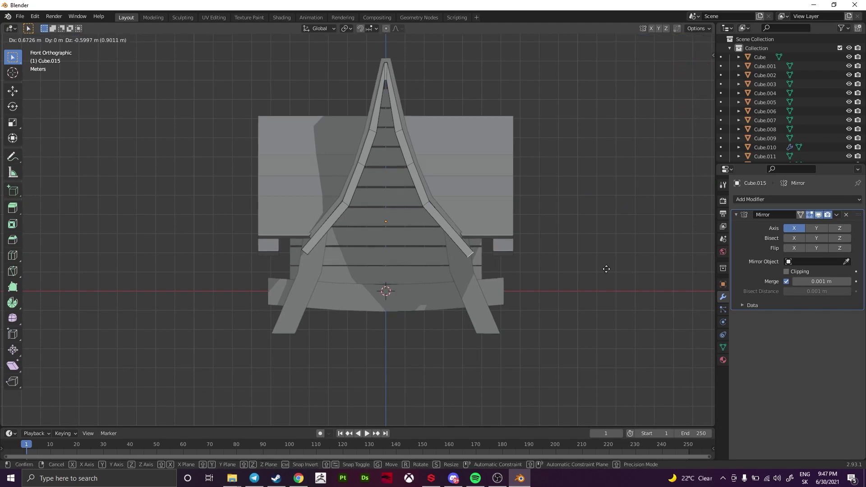
key(Escape)
mouse_move(607, 269)
middle_down()
mouse_move(399, 215)
mouse_move(359, 239)
mouse_move(401, 247)
mouse_move(365, 179)
mouse_move(377, 162)
mouse_move(528, 176)
mouse_move(434, 199)
middle_up()
key(ctrl+KP_3)
key(Escape)
scroll(450, 242, up, 5)
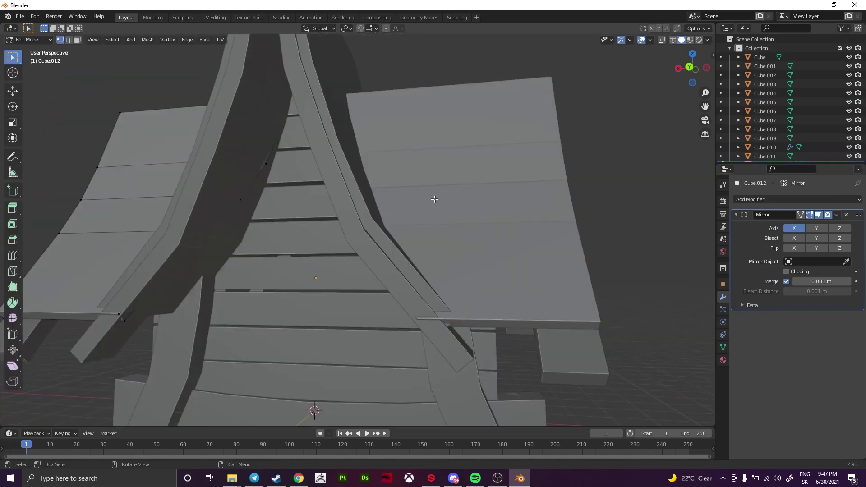
key(Escape)
scroll(356, 215, down, 5)
scroll(355, 215, up, 6)
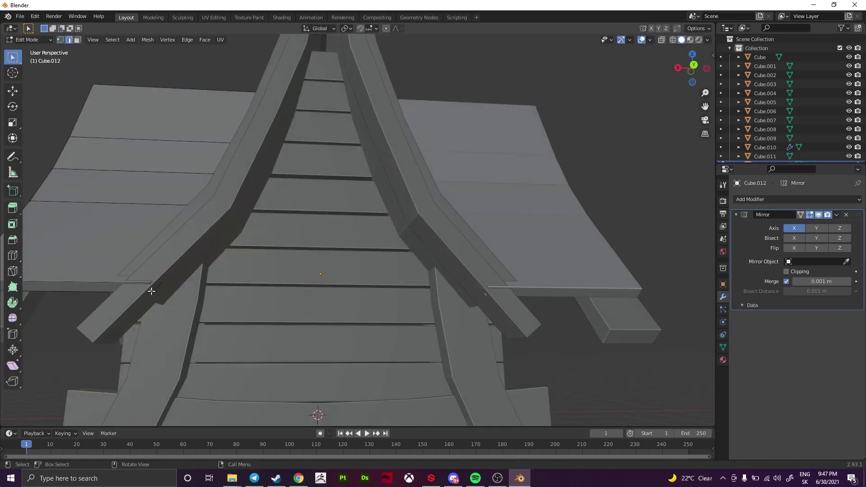
scroll(356, 215, up, 2)
middle_drag(356, 215, 352, 261)
Frame and check a roof beam and the trim piece, then begin adding a new cube
click(445, 308)
key(KP_Decimal)
key(g)
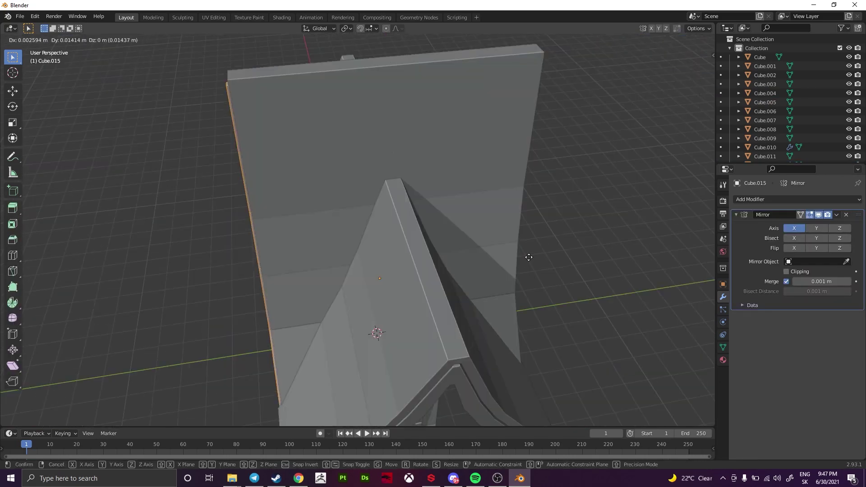
key(Escape)
scroll(524, 257, down, 4)
mouse_move(546, 193)
middle_down()
mouse_move(380, 186)
mouse_move(538, 167)
middle_up()
click(380, 186)
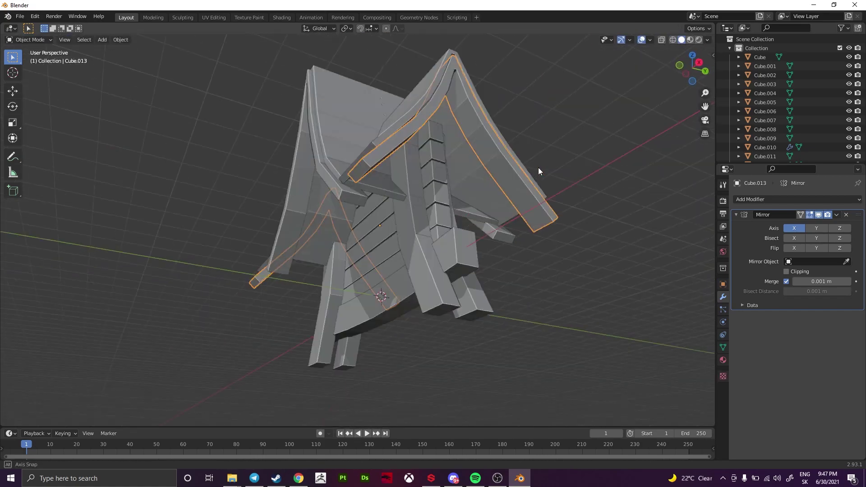
scroll(536, 264, down, 3)
scroll(523, 272, up, 4)
mouse_move(522, 272)
middle_down()
mouse_move(319, 183)
mouse_move(587, 244)
middle_up()
key(shift+a)
Add a cube and scale it into a thin, narrow board
click(650, 67)
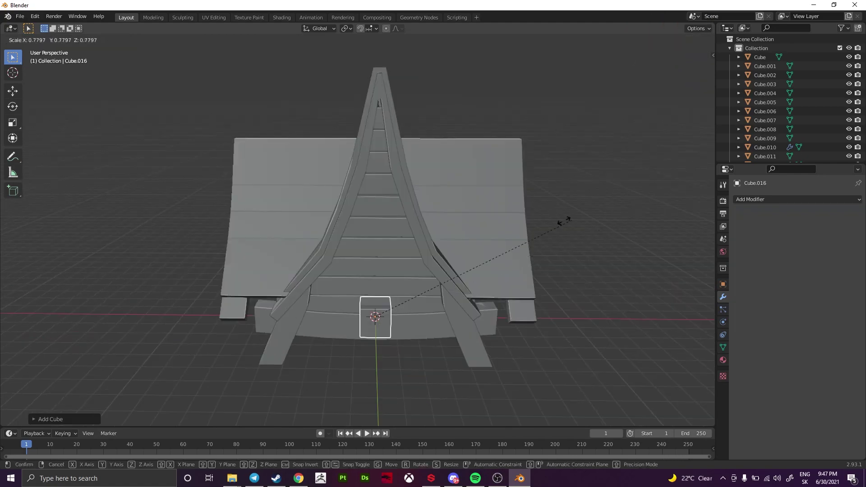
key(g)
mouse_move(406, 190)
middle_down()
mouse_move(436, 162)
mouse_move(449, 200)
middle_up()
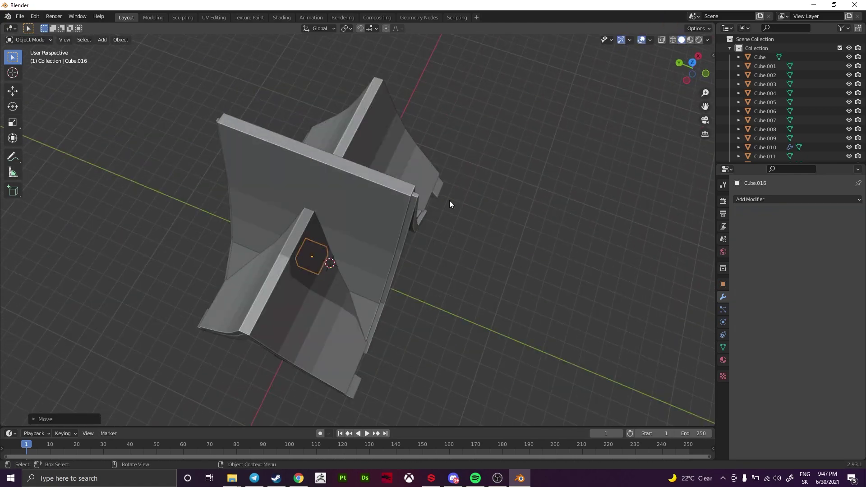
click(453, 399)
mouse_move(453, 400)
middle_down()
mouse_move(408, 97)
mouse_move(514, 296)
mouse_move(497, 306)
middle_up()
key(s)
key(x)
click(434, 293)
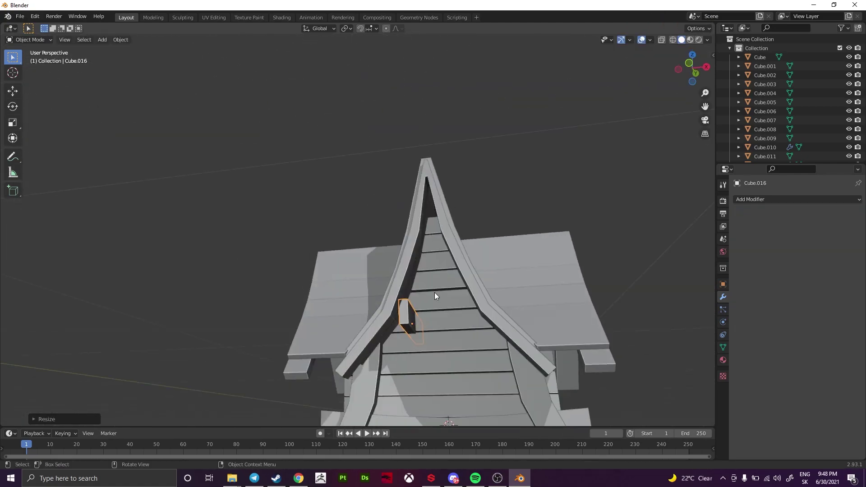
Move the board along Z onto the left gable trim, checking it from the front view
key(KP_1)
key(g)
key(z)
click(483, 285)
mouse_move(485, 265)
middle_down()
mouse_move(564, 211)
mouse_move(384, 277)
middle_up()
key(KP_1)
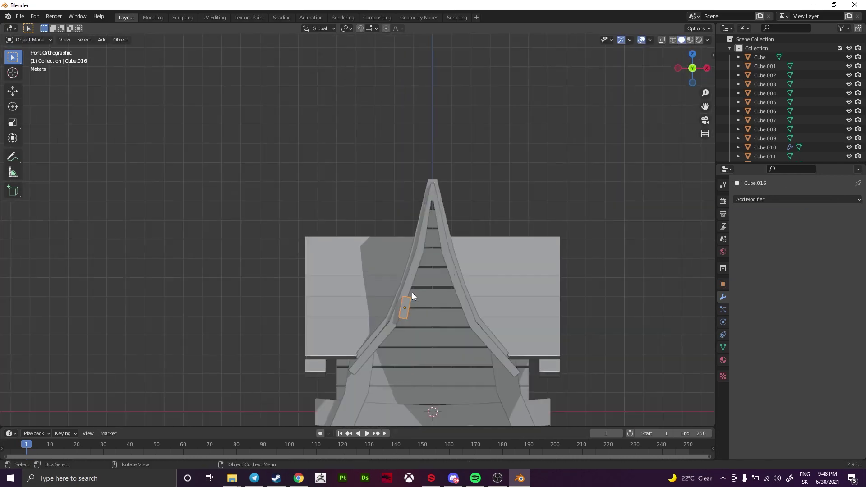
click(504, 60)
mouse_move(503, 60)
middle_down()
mouse_move(472, 131)
mouse_move(398, 137)
mouse_move(422, 292)
middle_up()
key(KP_1)
click(364, 233)
Duplicate the board and rotate the copy around Z to follow the gable slope
key(shift+d)
click(407, 145)
key(r)
key(z)
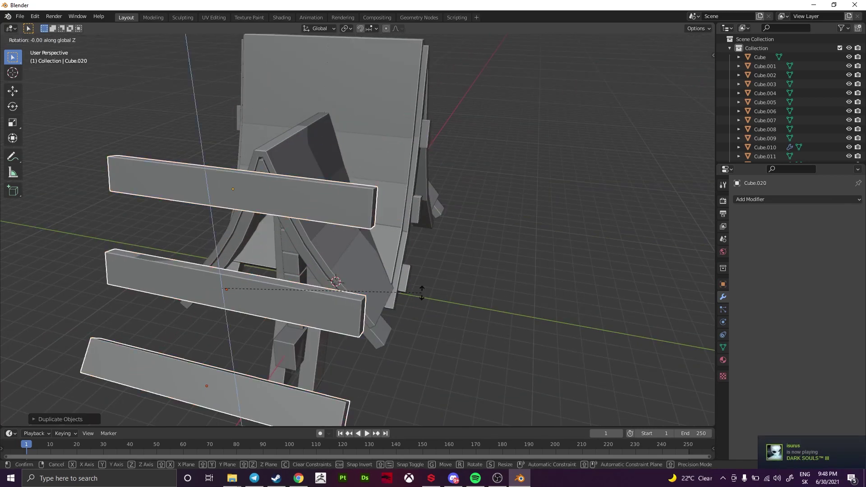
click(430, 288)
key(ctrl+KP_3)
In Edit Mode, select the top and middle boards' geometry
key(Tab)
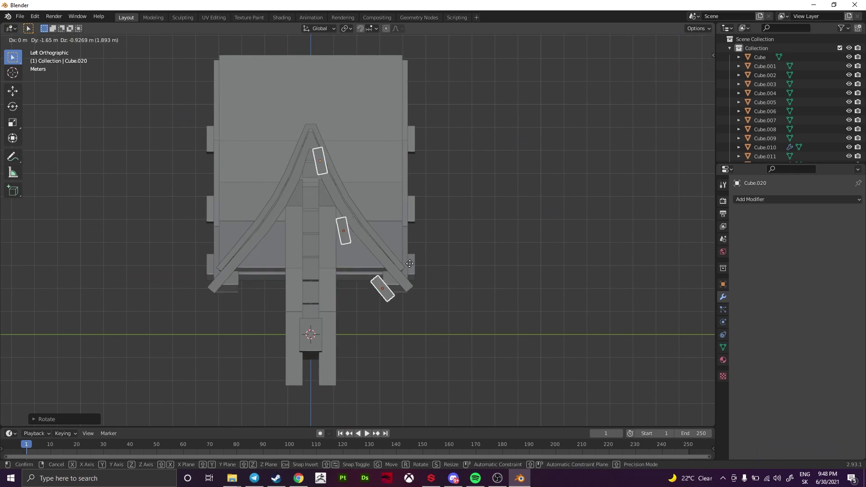
click(297, 140)
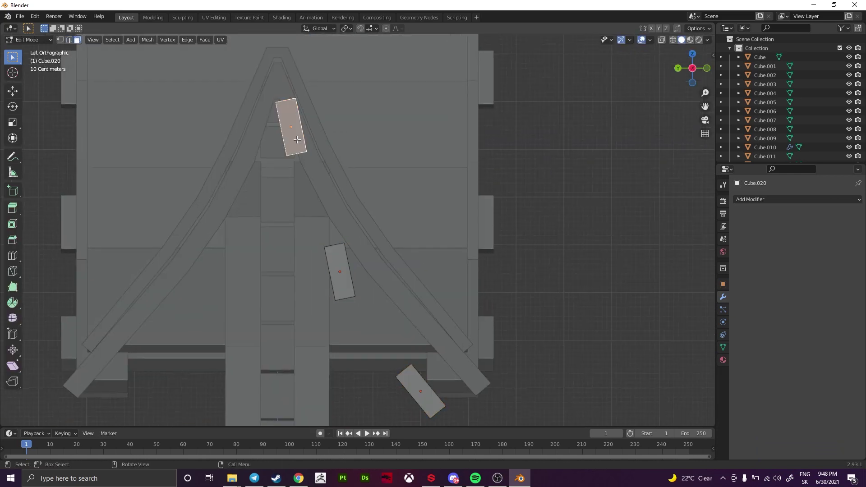
click(498, 120)
click(345, 266)
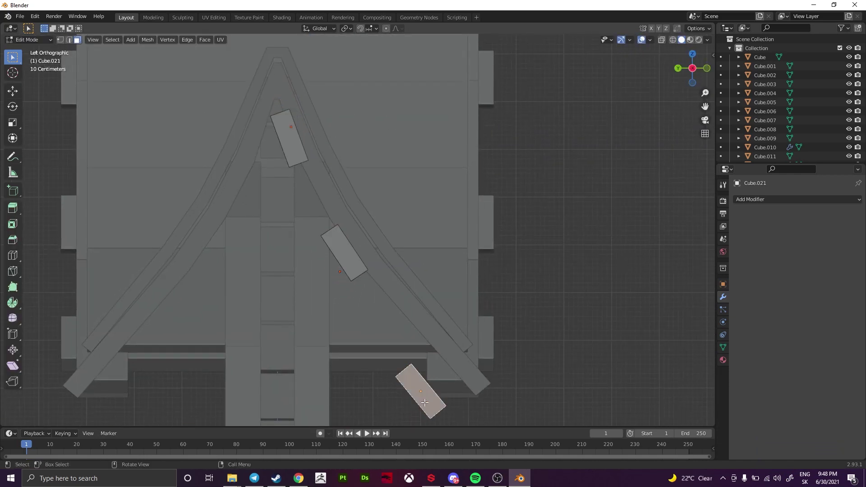
key(Tab)
Lengthen the boards along the X axis
scroll(534, 309, down, 3)
mouse_move(546, 262)
middle_down()
mouse_move(492, 321)
mouse_move(545, 240)
middle_up()
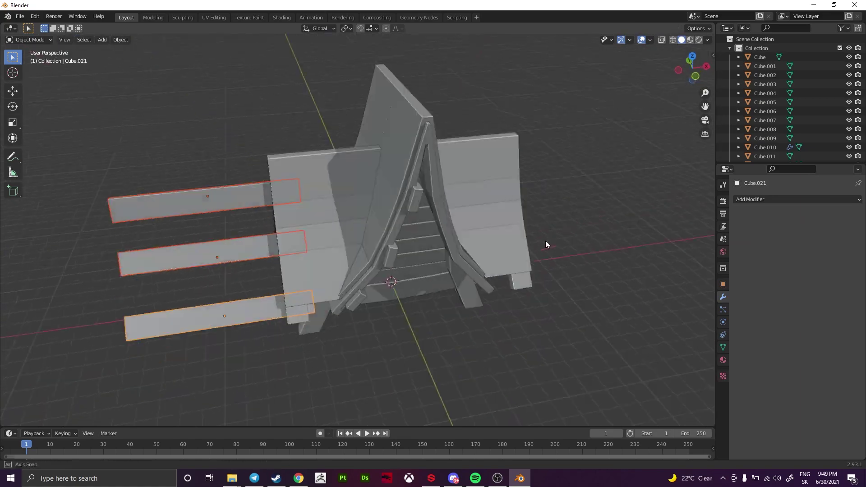
key(s)
key(x)
click(483, 212)
mouse_move(483, 212)
middle_down()
mouse_move(358, 165)
mouse_move(449, 142)
middle_up()
Try an edge loop on the board, cancel it, and view the whole structure
key(Tab)
key(ctrl+r)
key(Tab)
scroll(448, 142, down, 3)
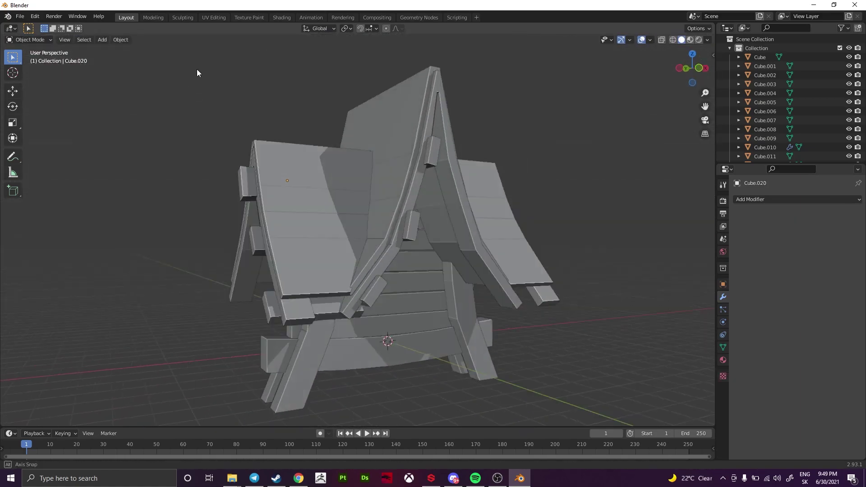
mouse_move(196, 69)
middle_down()
mouse_move(434, 224)
mouse_move(534, 270)
mouse_move(346, 268)
mouse_move(408, 246)
middle_up()
key(Tab)
key(Tab)
key(Tab)
key(Tab)
scroll(408, 246, up, 3)
Mirror the gable boards across X about the scene-centre origin and apply the mirror
click(796, 199)
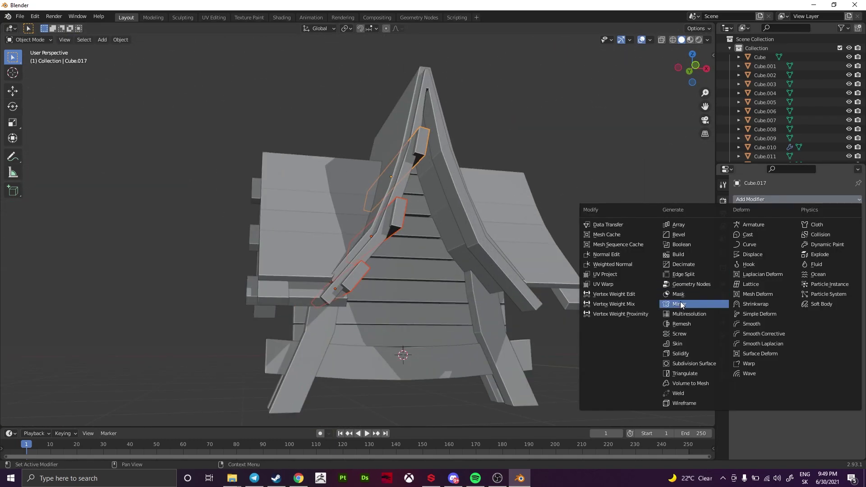
click(681, 301)
middle_drag(799, 231, 627, 232)
click(120, 40)
click(248, 79)
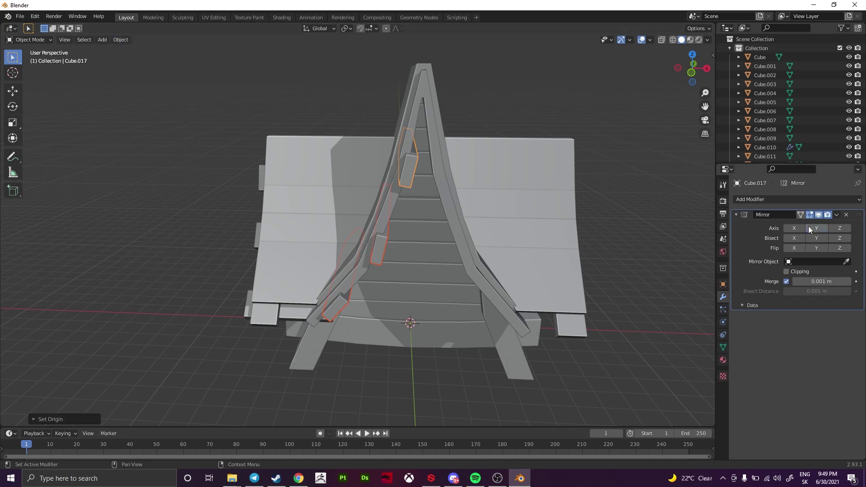
click(794, 228)
key(ctrl+a)
click(558, 193)
Give the three roof bracket boards a Mirror modifier on Y with transforms applied
mouse_move(559, 193)
middle_down()
mouse_move(402, 128)
mouse_move(350, 250)
middle_up()
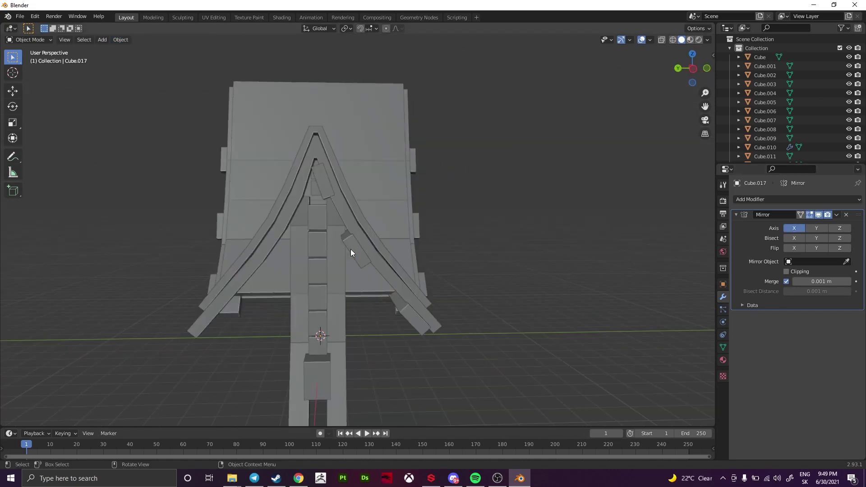
click(351, 249)
shift+click(402, 308)
shift+click(322, 180)
click(120, 40)
click(797, 199)
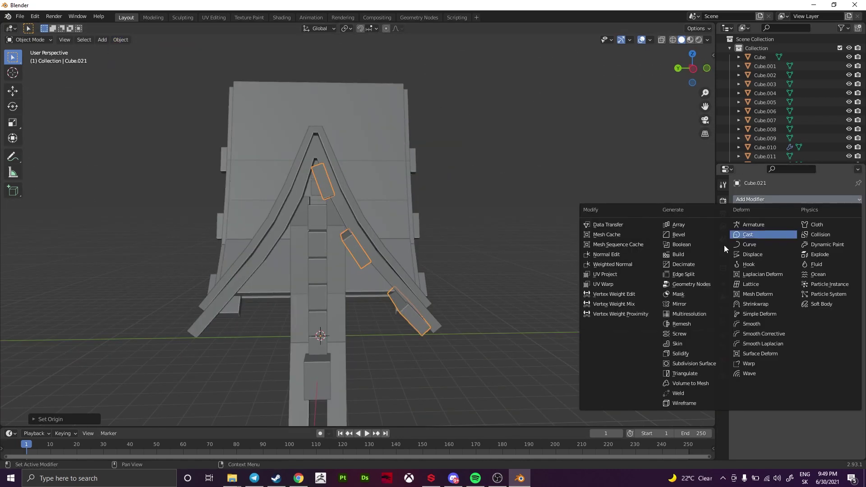
click(681, 301)
key(ctrl+a)
key(Return)
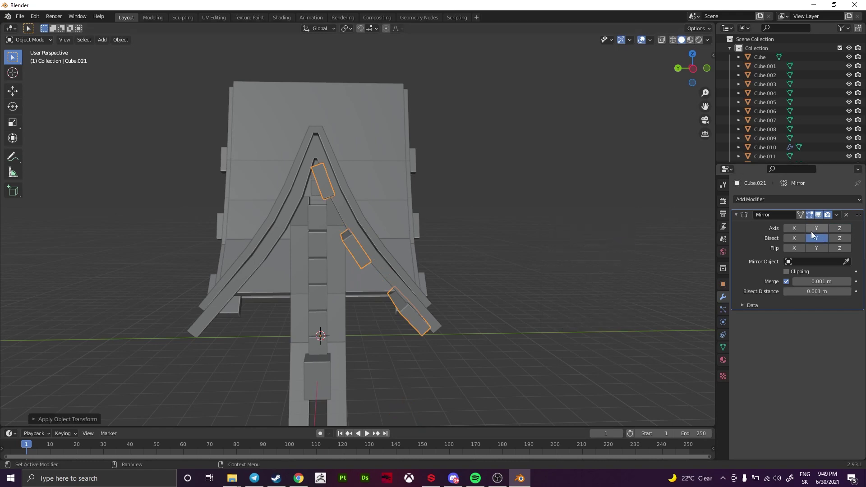
click(812, 235)
In side view, select the upper bracket board's faces and try moving it, then undo
key(ctrl+KP_3)
key(Tab)
key(3)
click(310, 157)
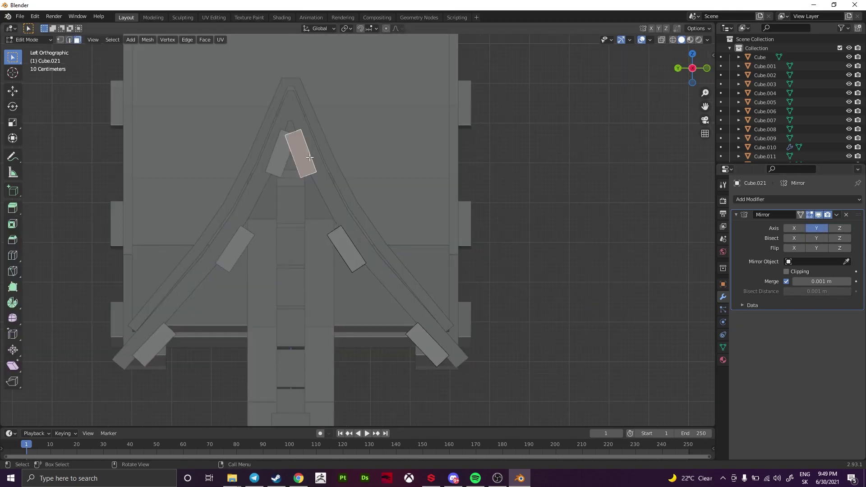
key(ctrl+l)
key(g)
key(ctrl+alt+z)
Move the middle-right bracket board higher near the roof apex
click(431, 328)
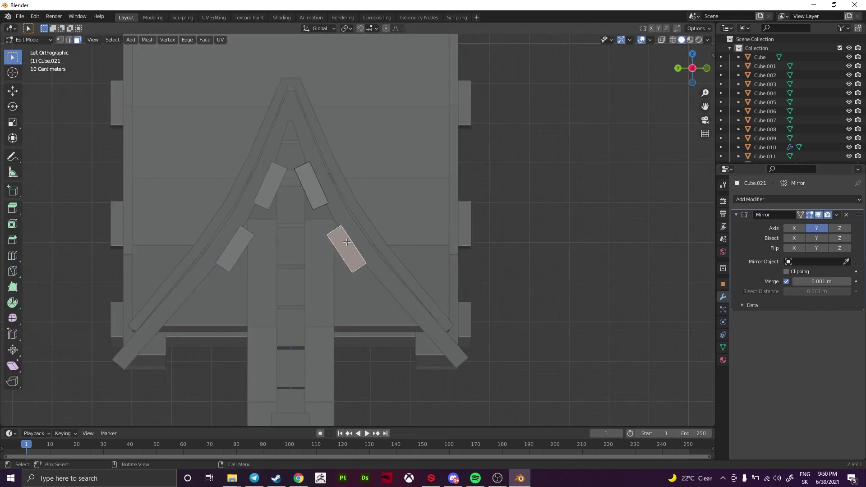
key(g)
key(Escape)
middle_drag(623, 321, 523, 261)
key(ctrl+KP_3)
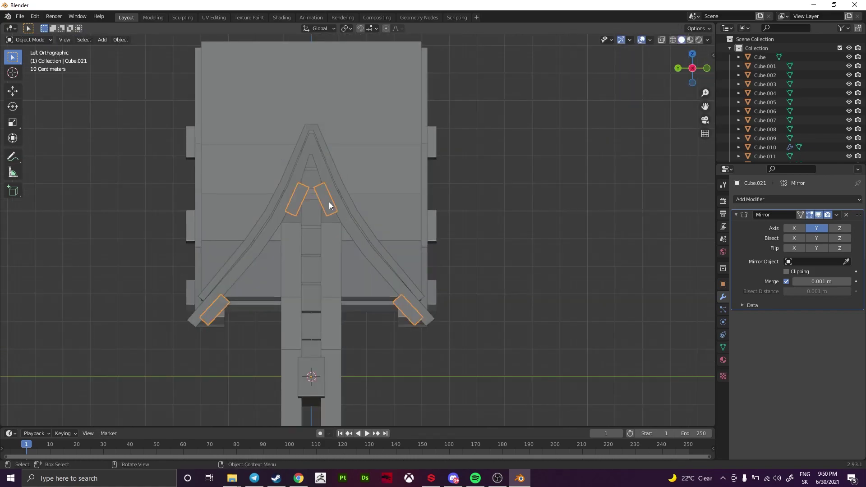
key(Tab)
mouse_move(524, 215)
middle_down()
mouse_move(354, 194)
mouse_move(248, 209)
mouse_move(392, 208)
mouse_move(407, 217)
mouse_move(591, 165)
middle_up()
Apply transforms on both roof panels and set their Mirror axis to X
click(456, 199)
key(ctrl+a)
click(464, 171)
click(572, 181)
key(ctrl+a)
click(815, 228)
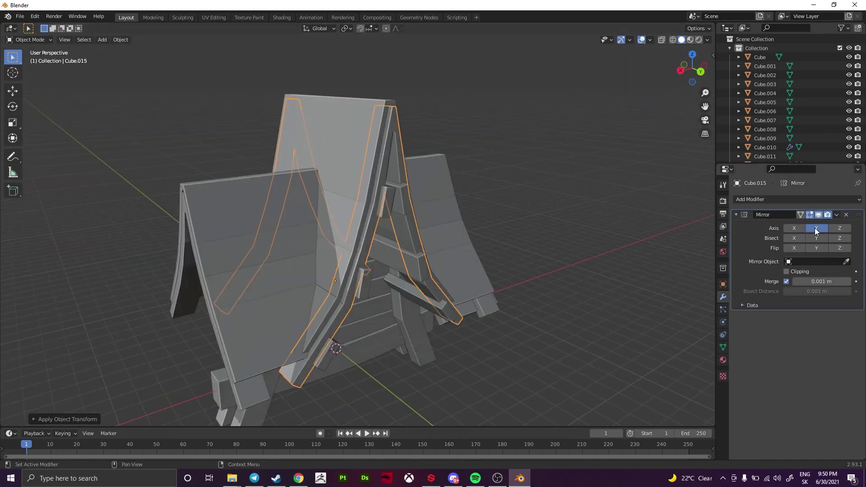
Raise a horizontal gable plank vertically to a new height
mouse_move(531, 245)
middle_down()
mouse_move(351, 155)
mouse_move(410, 184)
mouse_move(513, 180)
mouse_move(476, 296)
mouse_move(386, 227)
middle_up()
scroll(513, 180, down, 4)
click(387, 228)
scroll(386, 227, up, 3)
key(g)
key(z)
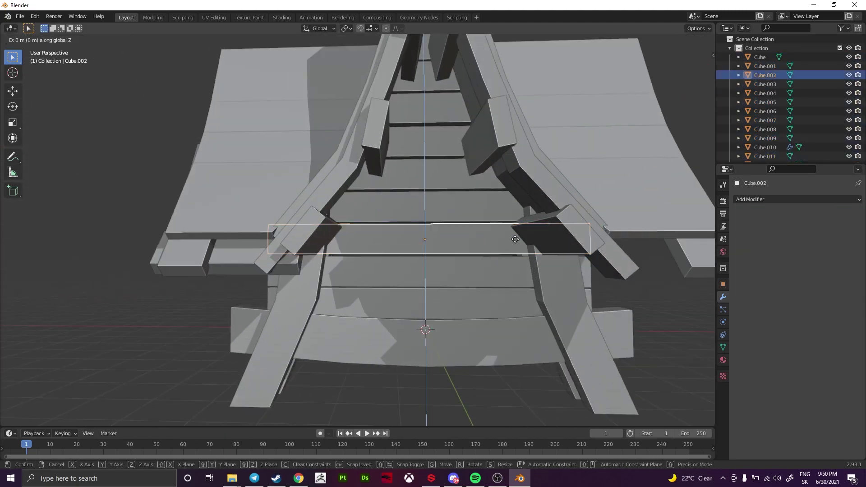
right_click(527, 204)
click(454, 172)
Select the higher gable planks up to the peak and move the top plank vertically
click(505, 143)
key(KP_1)
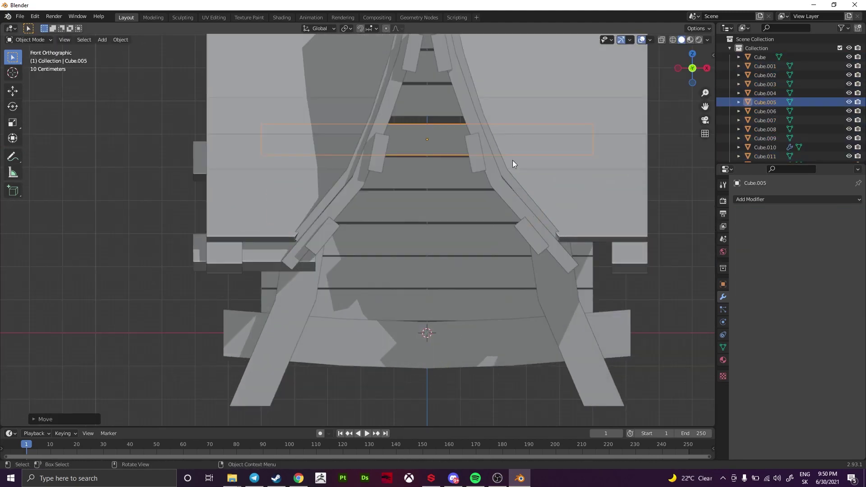
click(534, 144)
shift+scroll(535, 143, up, 2)
click(437, 164)
click(421, 113)
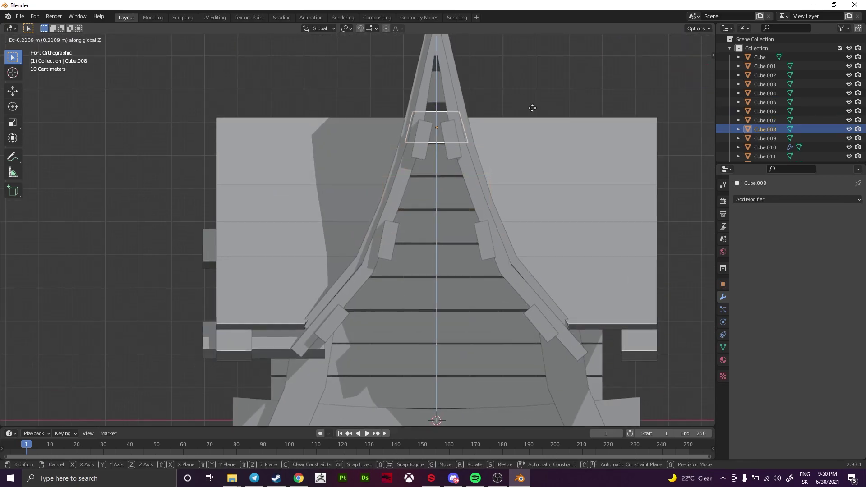
click(436, 88)
key(g)
key(z)
click(538, 96)
mouse_move(387, 232)
middle_down()
mouse_move(402, 224)
mouse_move(243, 201)
mouse_move(362, 267)
middle_up()
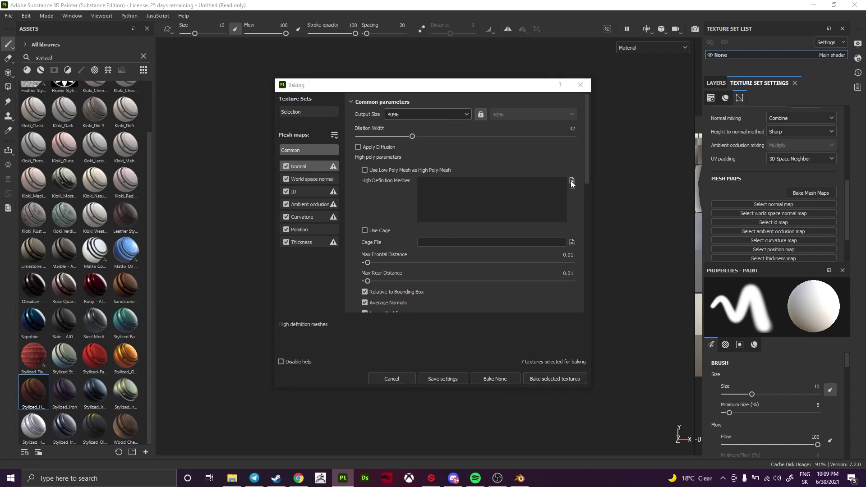
Load the high-poly mesh, check Ambient Occlusion self-occlusion options, and bake all seven maps
click(571, 180)
double_click(429, 173)
scroll(439, 220, down, 5)
scroll(418, 212, down, 5)
click(414, 234)
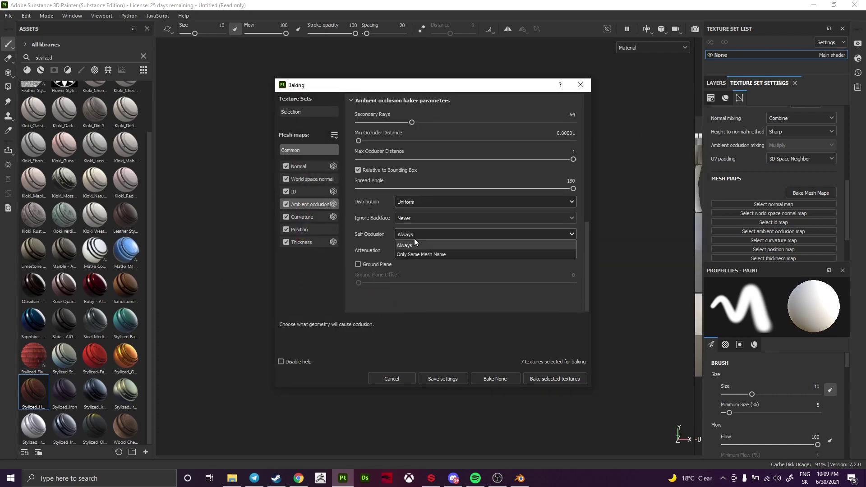
scroll(426, 139, up, 5)
scroll(429, 174, up, 5)
click(554, 379)
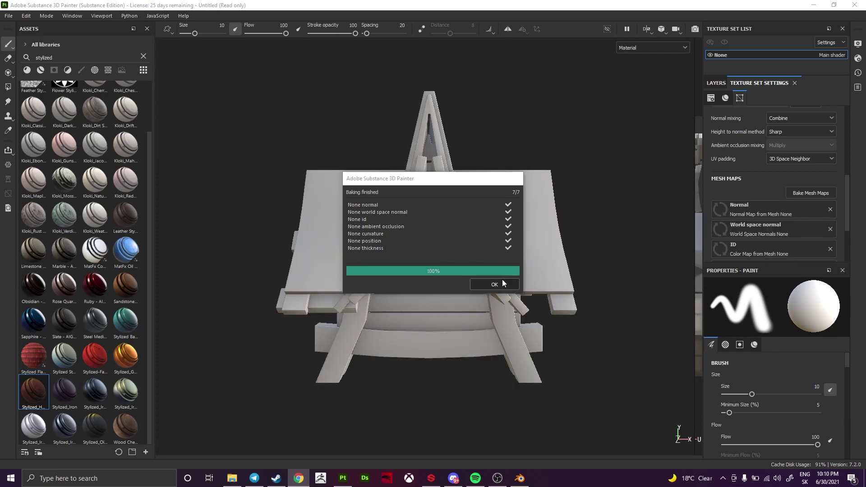
Give the wood layer a black mask and polygon-fill the gable's back wall planks
click(494, 285)
mouse_move(553, 151)
alt+mouse_down()
mouse_move(596, 120)
mouse_move(569, 161)
mouse_move(525, 115)
alt+mouse_up()
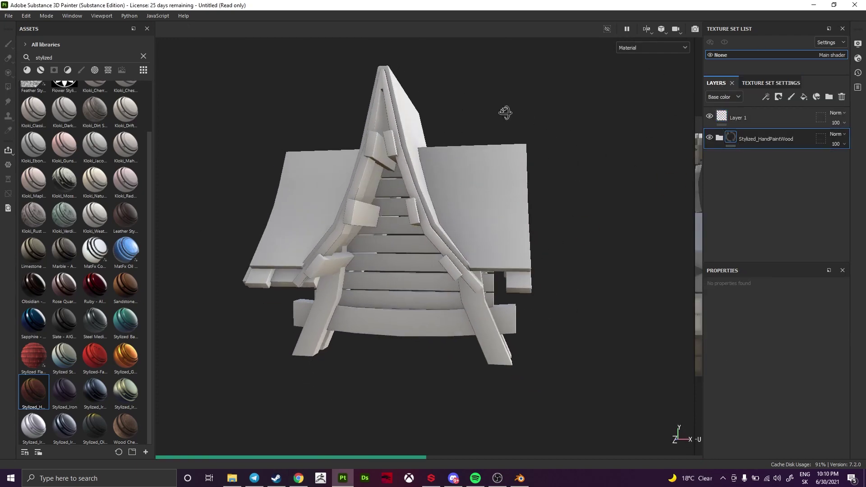
right_click(767, 139)
key(4)
alt+drag(316, 136, 383, 156)
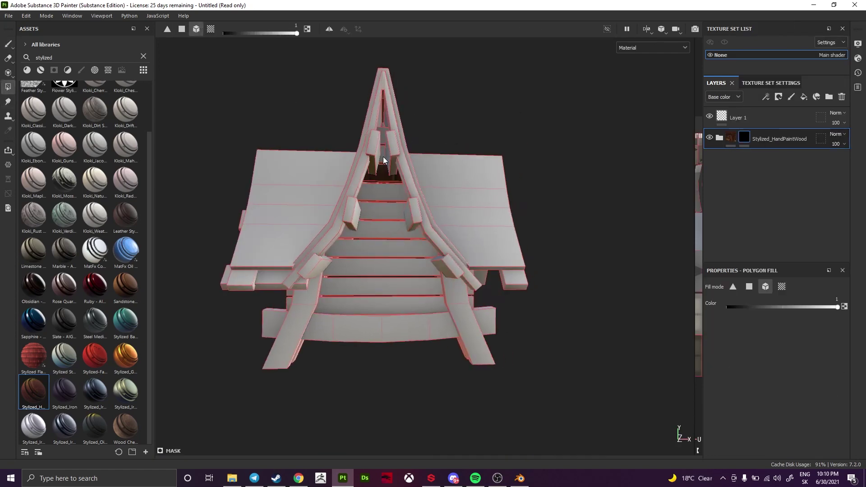
mouse_move(381, 285)
alt+mouse_down()
mouse_move(429, 293)
mouse_move(358, 282)
mouse_move(446, 183)
alt+mouse_up()
key(1)
Change the wood's BaseColor fill to a lighter golden-tan brown
scroll(447, 183, up, 5)
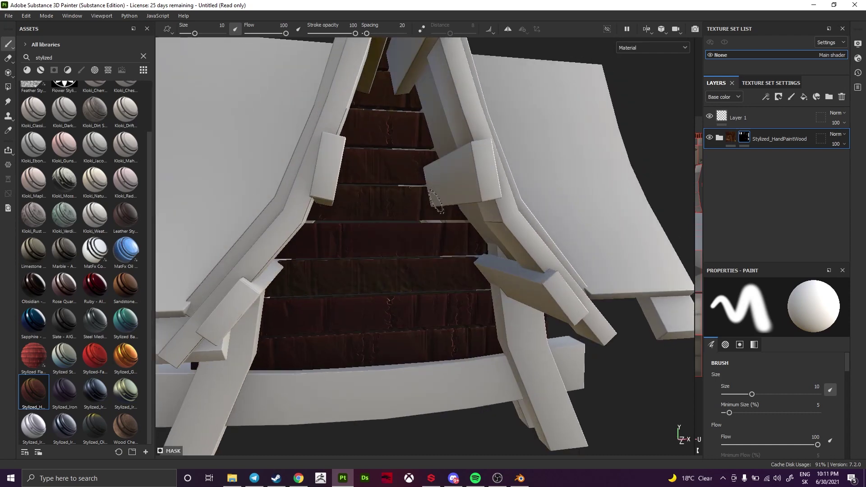
click(719, 139)
scroll(751, 188, down, 3)
scroll(731, 249, down, 2)
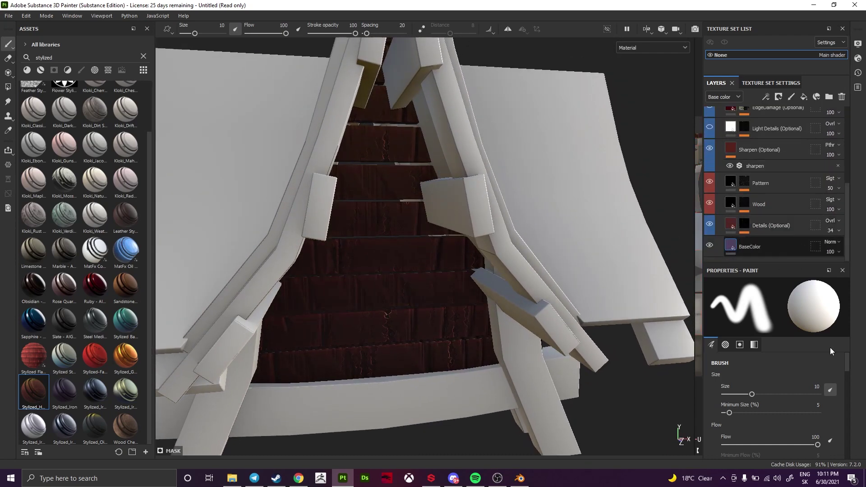
click(763, 247)
click(746, 361)
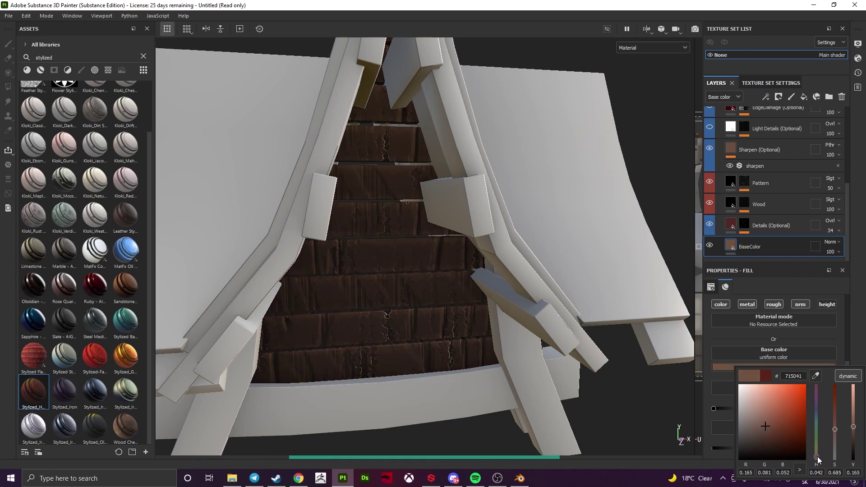
key(f)
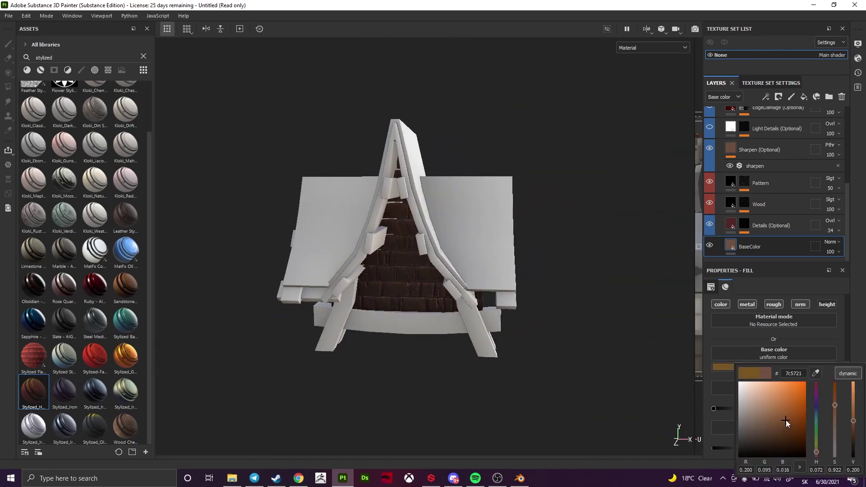
alt+drag(531, 217, 564, 212)
Give the new wood group a black mask and polygon-fill it onto the roof trim beams
click(720, 135)
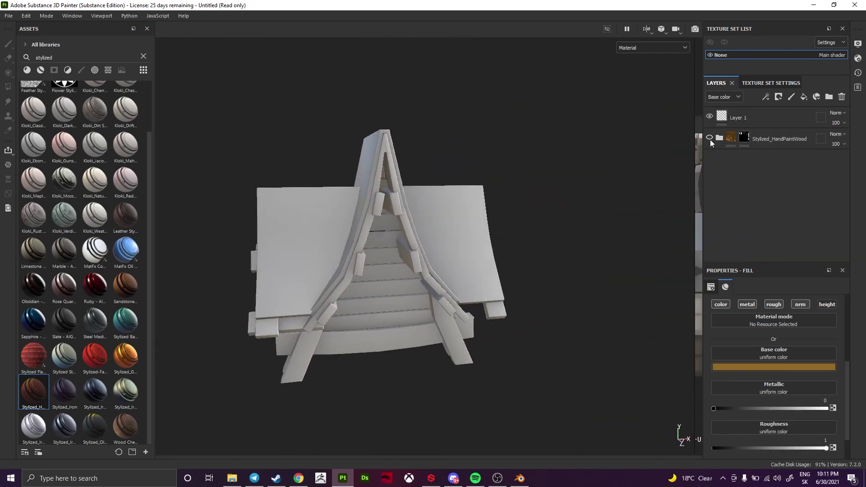
click(776, 140)
alt+drag(504, 139, 536, 146)
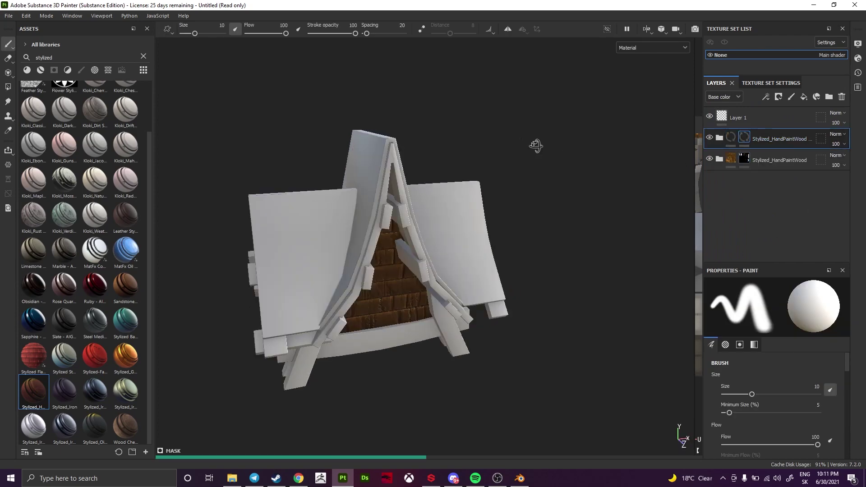
right_click(776, 137)
click(767, 27)
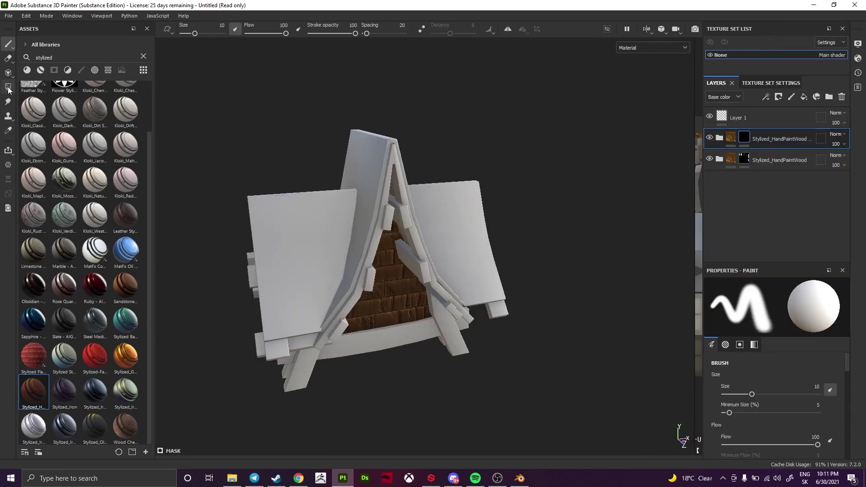
key(4)
mouse_move(373, 239)
alt+mouse_down()
mouse_move(419, 239)
mouse_move(410, 258)
mouse_move(344, 185)
mouse_move(429, 221)
mouse_move(267, 198)
alt+mouse_up()
key(1)
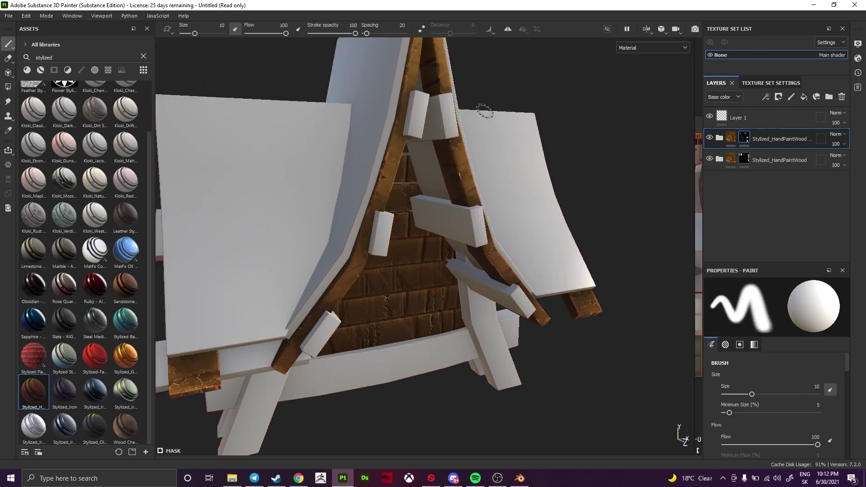
Tint the trim wood's BaseColor fill a darker reddish brown
mouse_move(483, 111)
alt+mouse_down()
mouse_move(406, 122)
mouse_move(497, 136)
alt+mouse_up()
click(720, 139)
scroll(743, 203, down, 2)
click(750, 226)
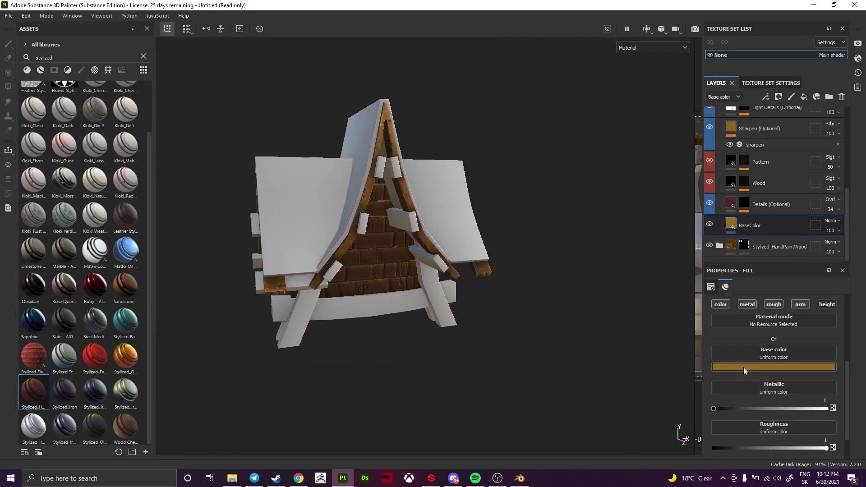
click(744, 368)
alt+drag(654, 357, 609, 351)
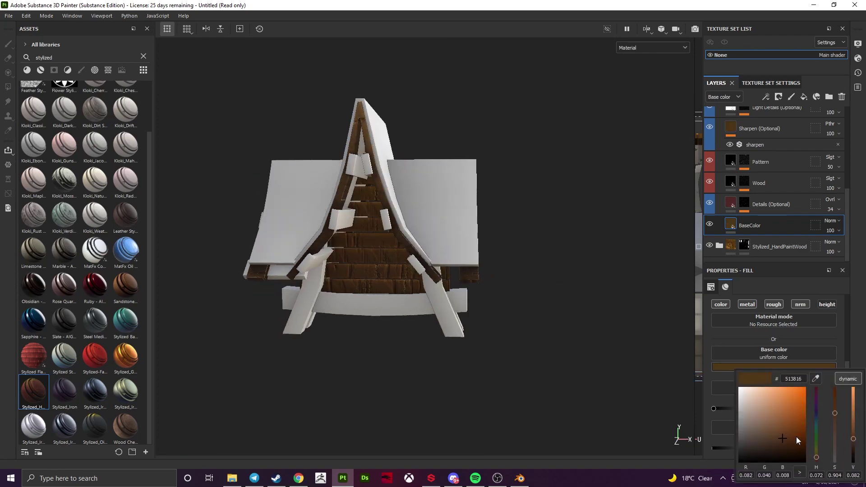
drag(797, 437, 801, 429)
mouse_move(451, 172)
alt+mouse_down()
mouse_move(354, 147)
mouse_move(343, 181)
alt+mouse_up()
click(774, 367)
drag(767, 406, 785, 424)
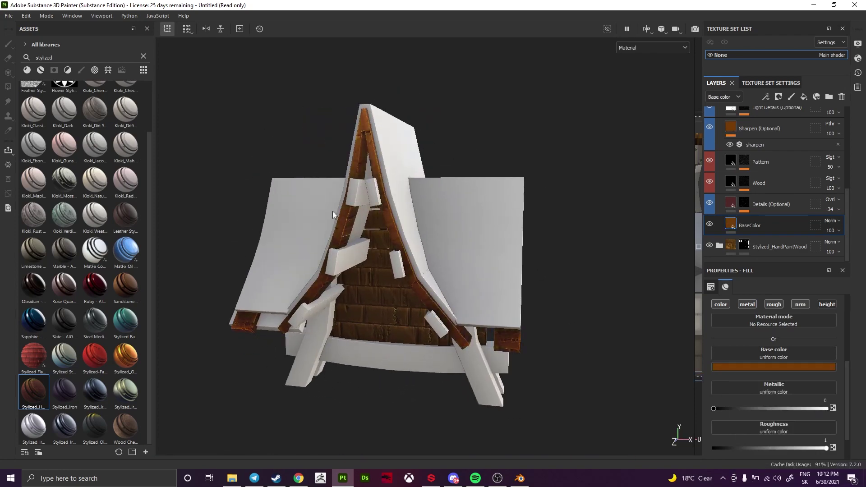
alt+drag(333, 214, 392, 178)
scroll(798, 185, up, 5)
mouse_move(663, 202)
alt+mouse_down()
mouse_move(277, 108)
mouse_move(451, 154)
mouse_move(412, 131)
mouse_move(434, 144)
alt+mouse_up()
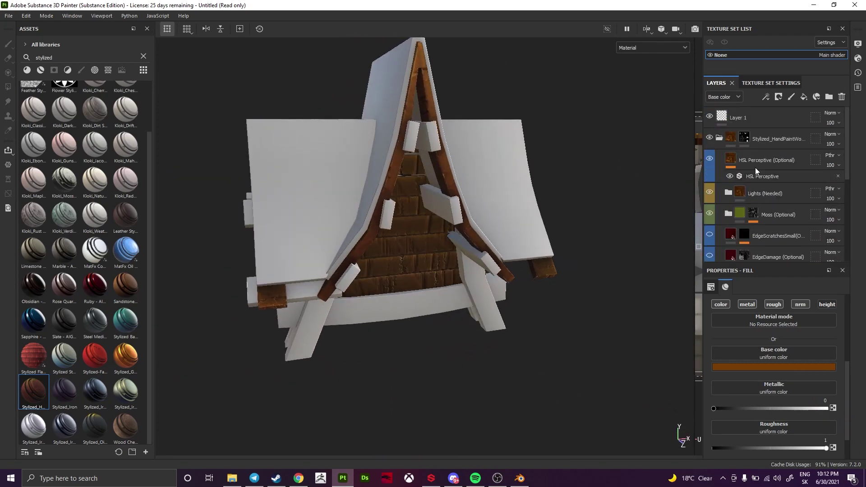
click(791, 140)
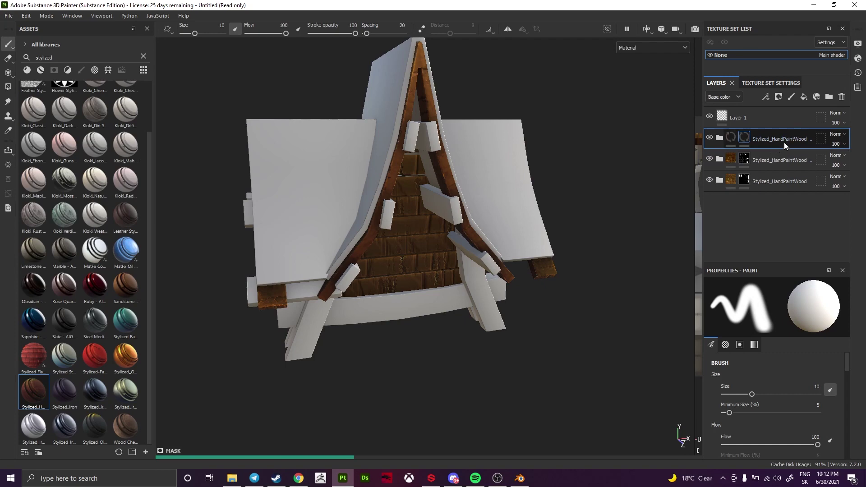
Duplicate the wood group and polygon-fill it onto the two blocks near the roof peak
right_click(784, 142)
click(767, 250)
click(8, 88)
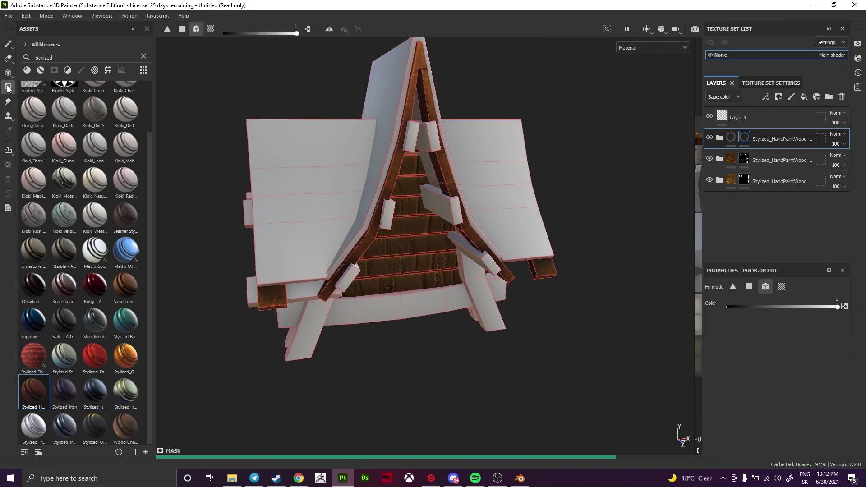
alt+drag(461, 120, 377, 193)
click(388, 132)
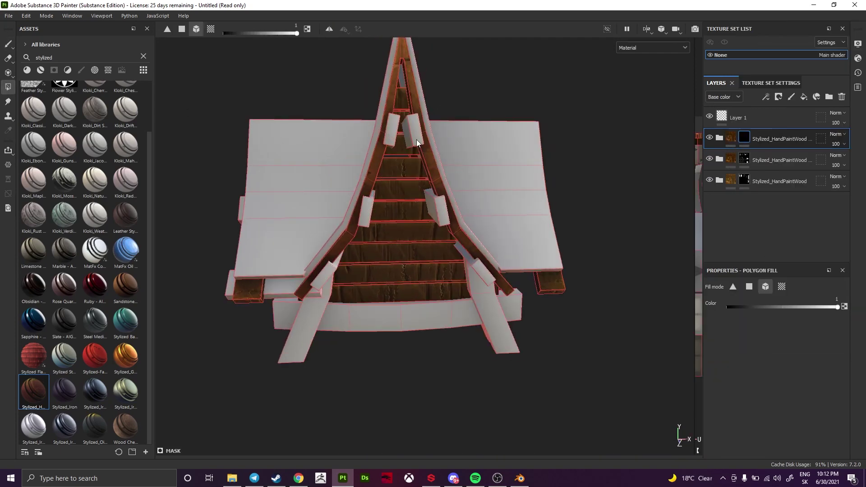
click(416, 140)
mouse_move(484, 274)
alt+mouse_down()
mouse_move(490, 244)
mouse_move(419, 212)
alt+mouse_up()
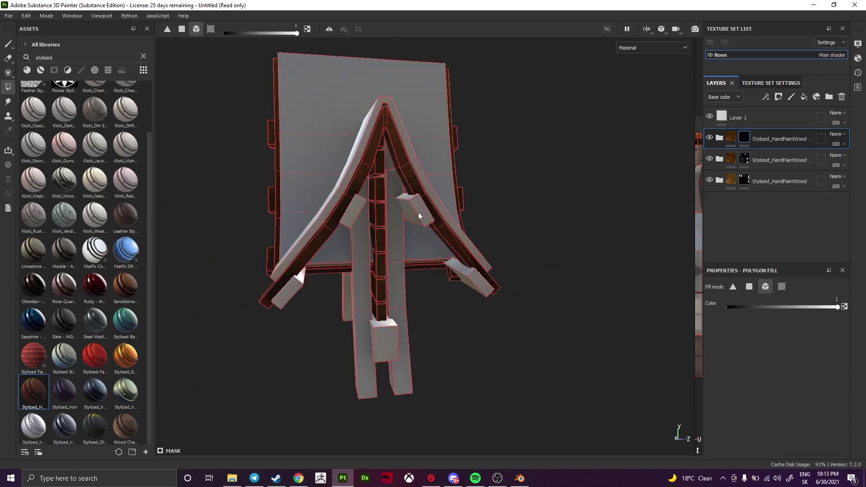
mouse_move(352, 215)
alt+mouse_down()
mouse_move(385, 313)
mouse_move(437, 320)
mouse_move(511, 283)
mouse_move(467, 275)
mouse_move(521, 278)
mouse_move(424, 160)
mouse_move(500, 141)
mouse_move(310, 97)
alt+mouse_up()
key(p)
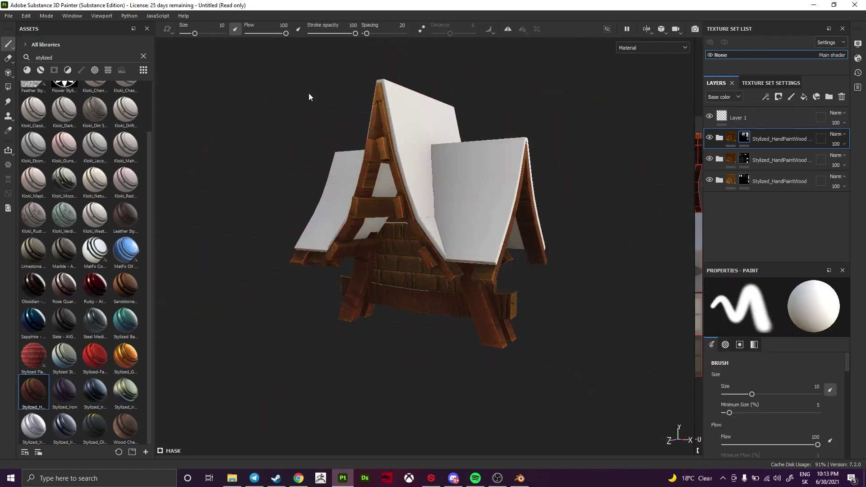
Recolour the top wood folder's BaseColor fill to a lighter reddish brown
click(720, 139)
click(750, 204)
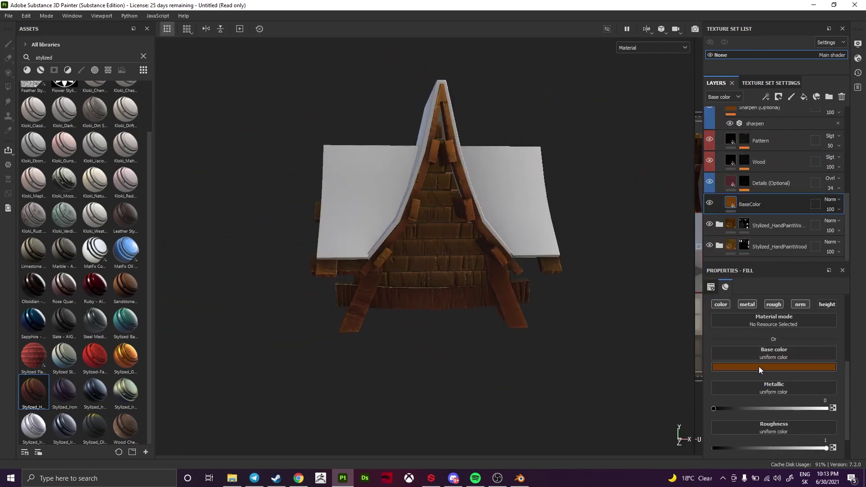
click(759, 366)
click(798, 447)
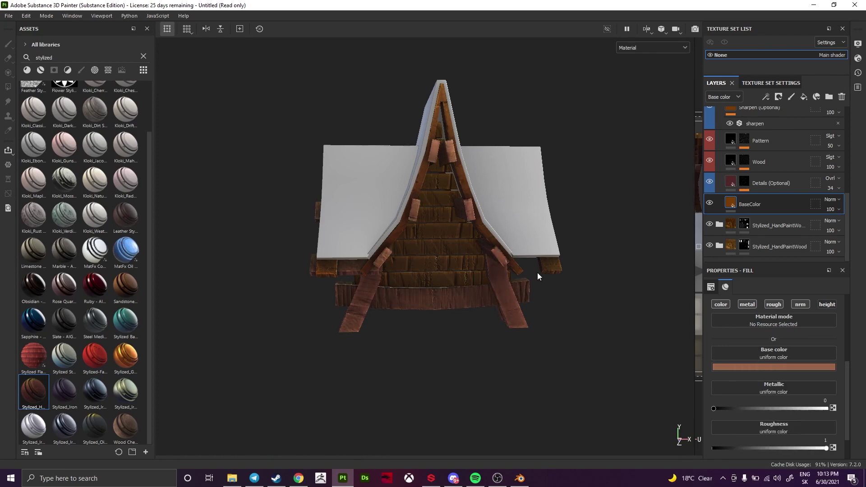
mouse_move(537, 273)
alt+mouse_down()
mouse_move(648, 244)
mouse_move(472, 248)
alt+mouse_up()
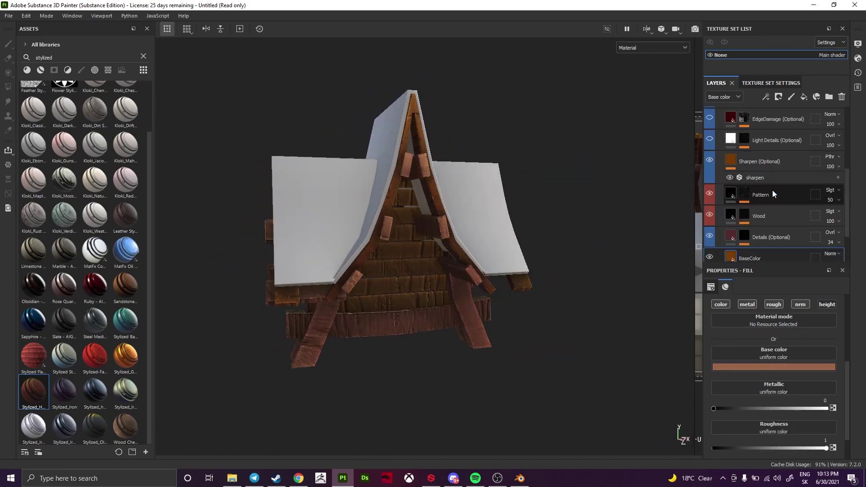
scroll(773, 190, up, 5)
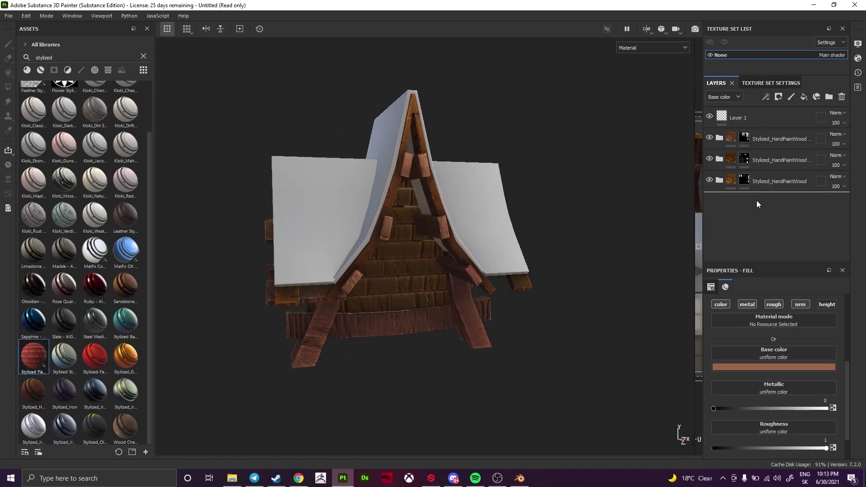
Polygon-fill the roof panels with the Stylized Flat Terracotta Roof Tiles material
right_click(756, 204)
click(784, 77)
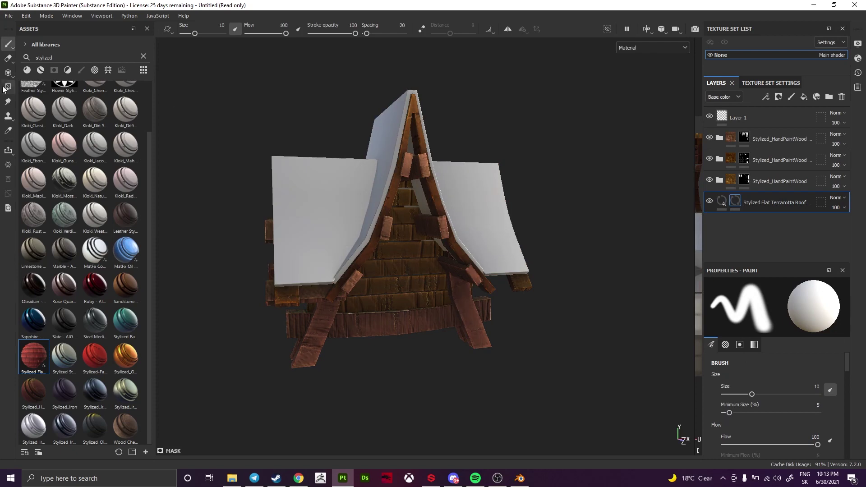
click(7, 44)
scroll(758, 393, down, 3)
scroll(762, 395, down, 2)
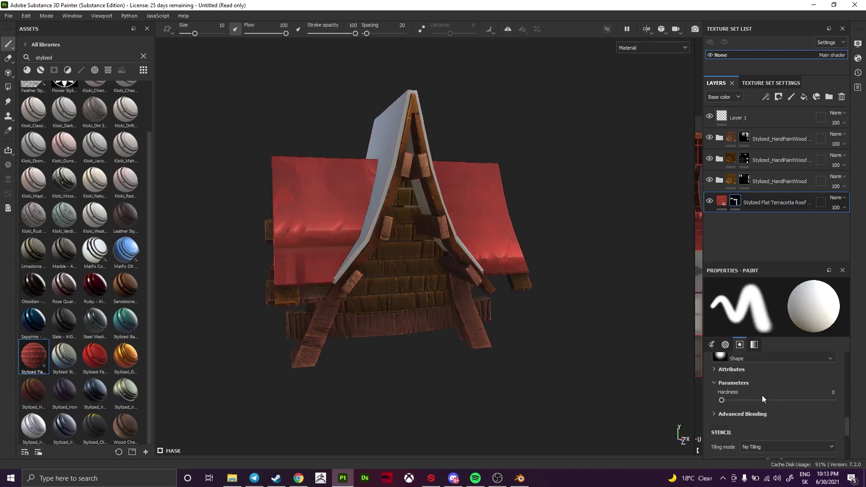
Set the roof tiles to tri-planar projection, trying scales 0.67 and 2.08 and a deep gray preset
click(788, 303)
click(767, 314)
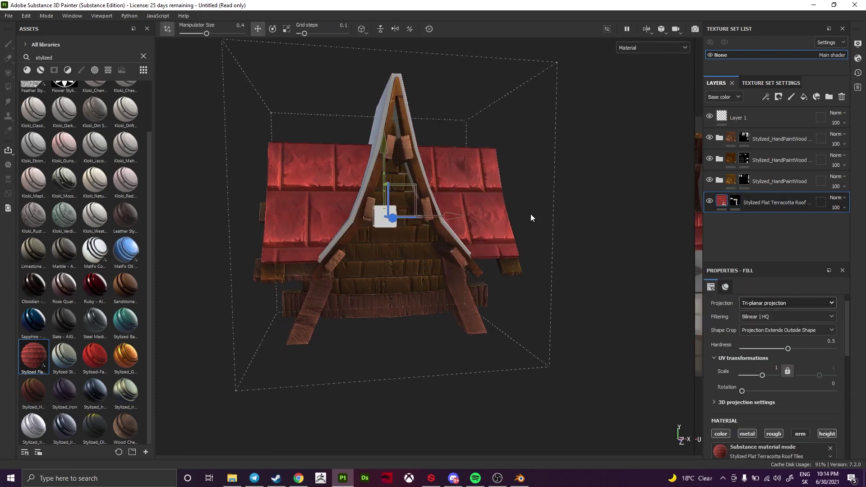
scroll(762, 391, down, 2)
drag(763, 320, 763, 320)
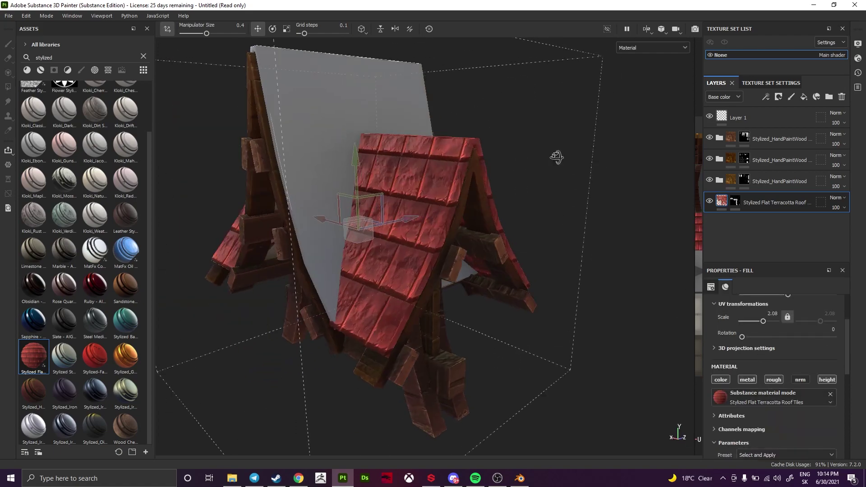
mouse_move(451, 226)
alt+mouse_down()
mouse_move(462, 150)
mouse_move(456, 192)
alt+mouse_up()
click(787, 320)
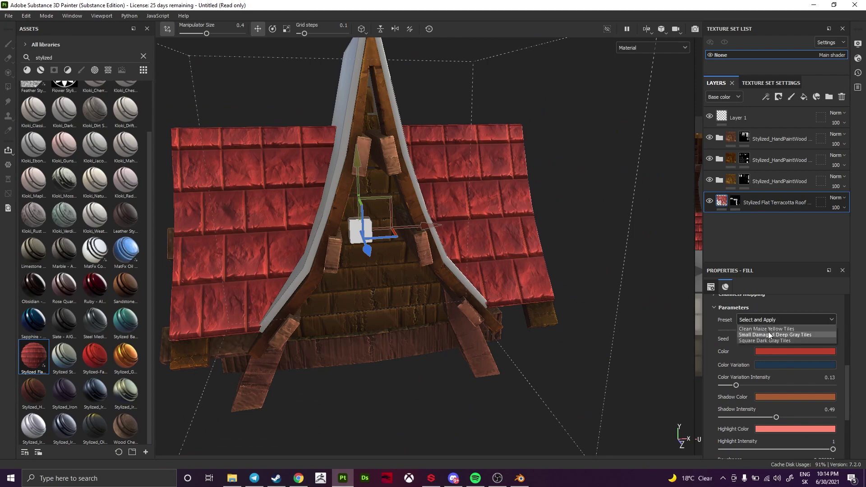
click(786, 338)
Undo a second tile preset to restore brown tiles, and set the roof tile scale to 1
alt+drag(519, 186, 567, 188)
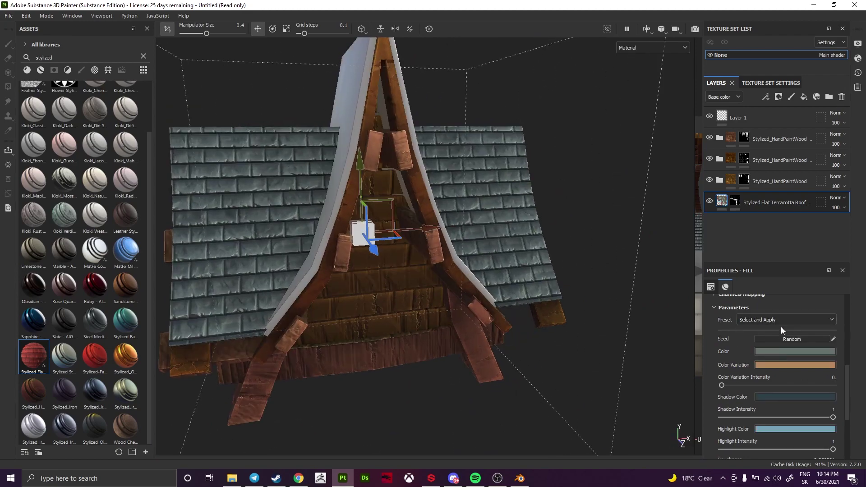
click(783, 321)
click(766, 339)
mouse_move(383, 212)
alt+mouse_down()
mouse_move(407, 217)
mouse_move(403, 185)
mouse_move(452, 194)
alt+mouse_up()
key(ctrl+z)
scroll(741, 382, up, 5)
double_click(772, 368)
text(1)
key(Return)
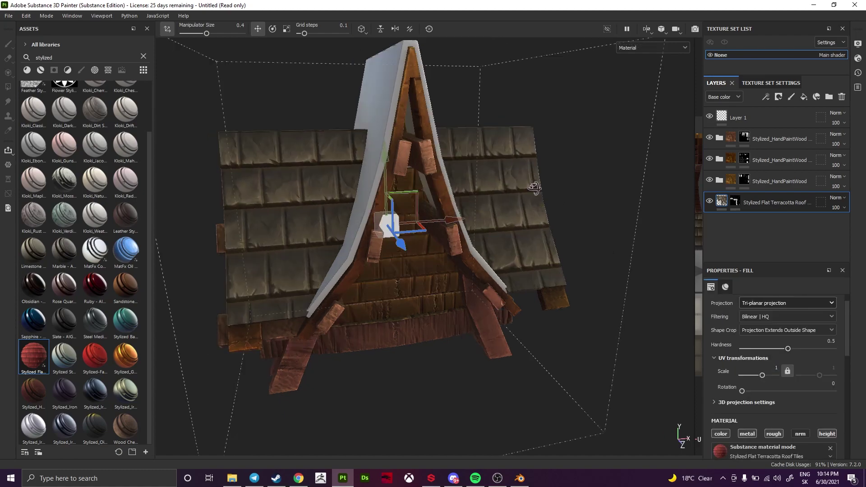
mouse_move(397, 190)
alt+mouse_down()
mouse_move(403, 158)
mouse_move(377, 143)
mouse_move(212, 116)
mouse_move(279, 135)
alt+mouse_up()
Duplicate the terracotta roof layer
right_click(767, 205)
click(787, 203)
key(1)
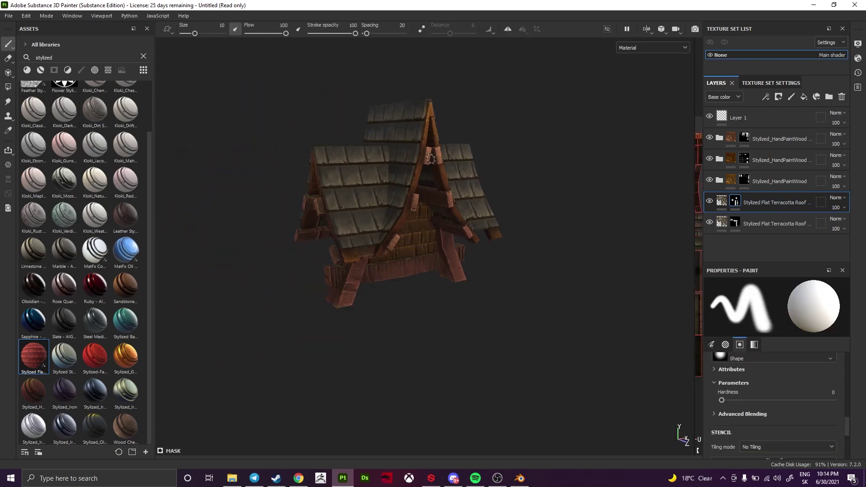
Adjust the base colour of the wood's GradientTop lighting layer
scroll(752, 204, down, 3)
click(729, 207)
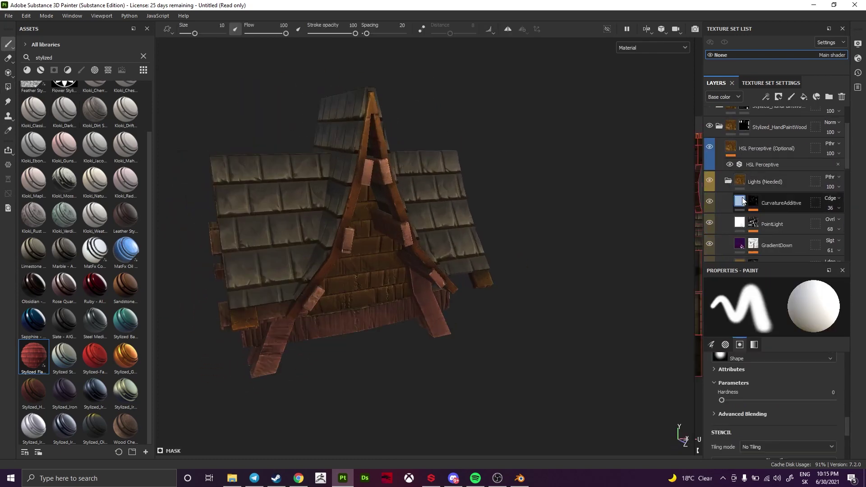
scroll(745, 190, down, 5)
click(743, 157)
scroll(754, 343, down, 3)
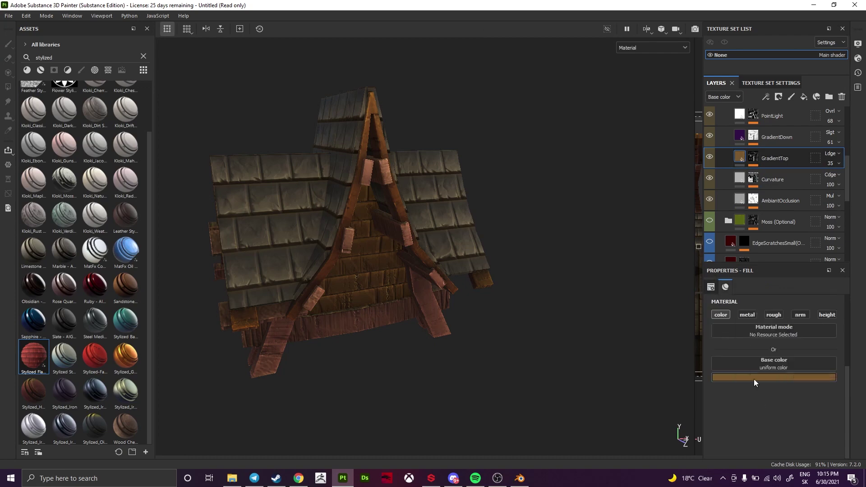
click(755, 378)
drag(791, 321, 797, 312)
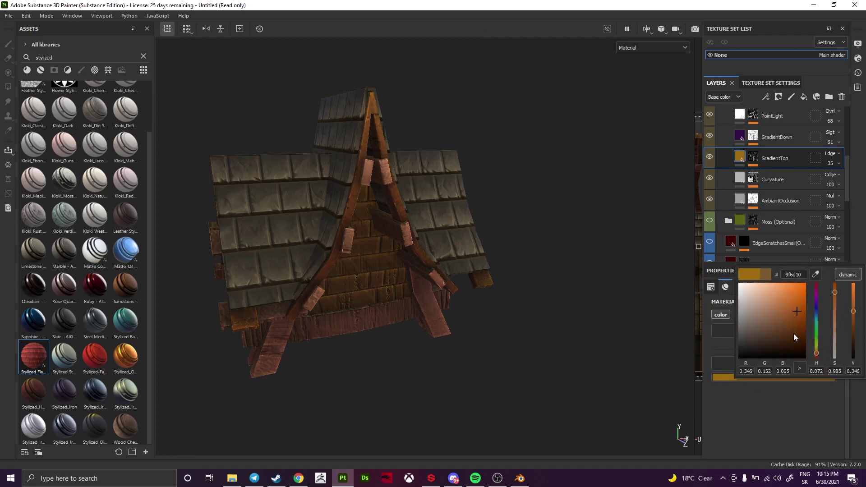
click(749, 138)
scroll(794, 190, up, 2)
Raise the PointLight light generator's highlight glossiness to 0.86
click(754, 171)
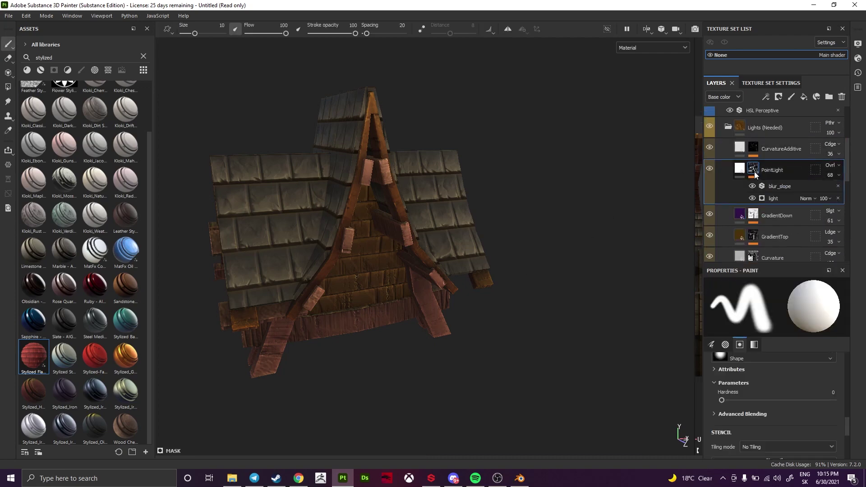
click(771, 197)
scroll(769, 377, down, 1)
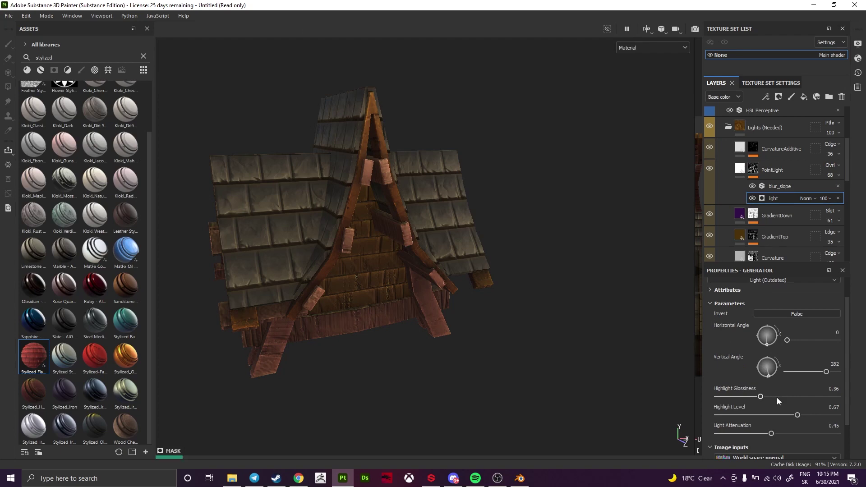
click(802, 396)
alt+drag(568, 242, 721, 231)
scroll(728, 211, up, 3)
click(728, 210)
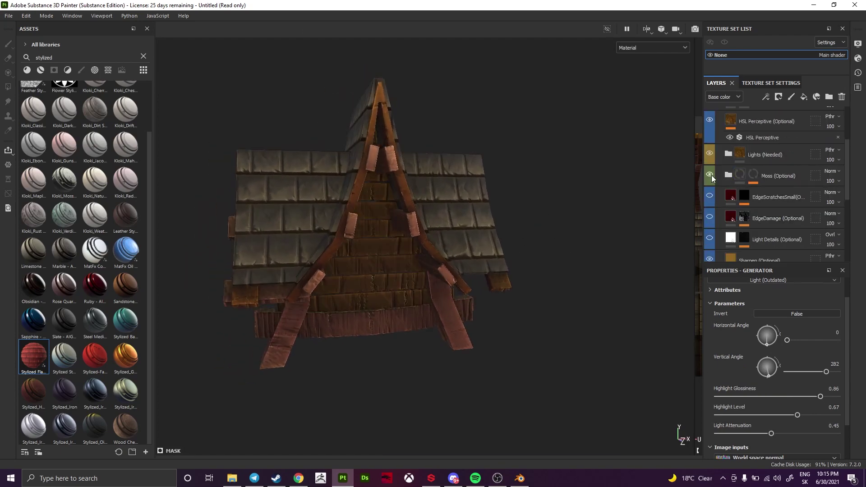
Set the Moss group's HSL Perceptive hue to 0.5
click(720, 157)
click(719, 158)
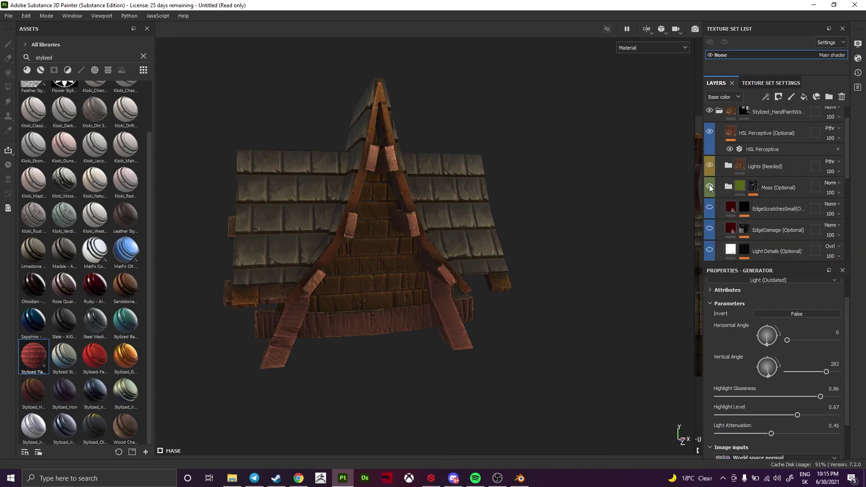
scroll(756, 219, down, 2)
click(774, 255)
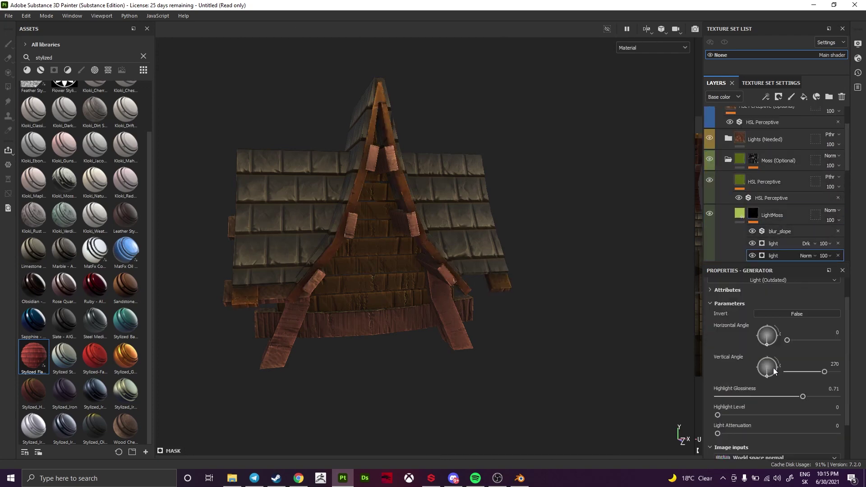
click(777, 243)
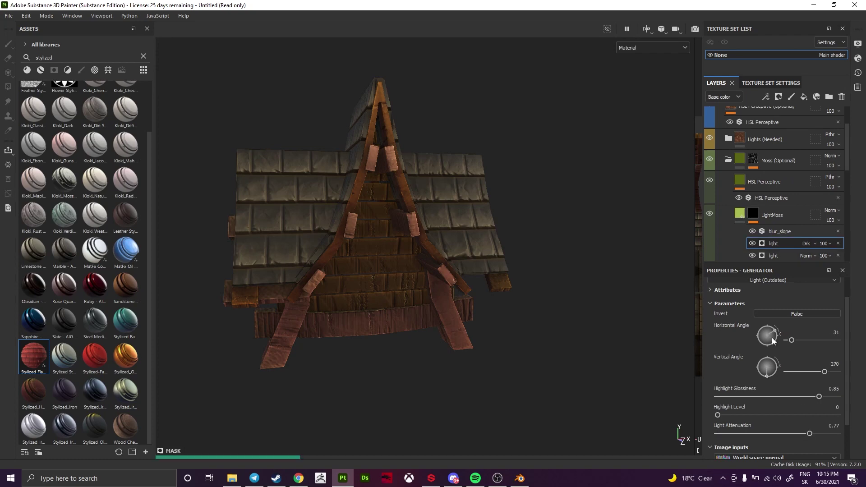
click(762, 202)
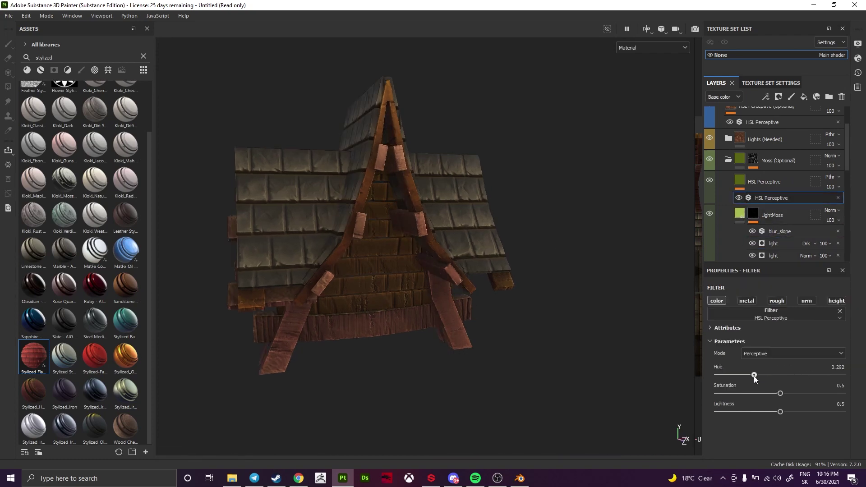
mouse_move(542, 235)
alt+mouse_down()
mouse_move(443, 206)
mouse_move(462, 207)
mouse_move(485, 153)
mouse_move(449, 177)
mouse_move(380, 195)
alt+mouse_up()
double_click(838, 367)
text(0.5)
key(Return)
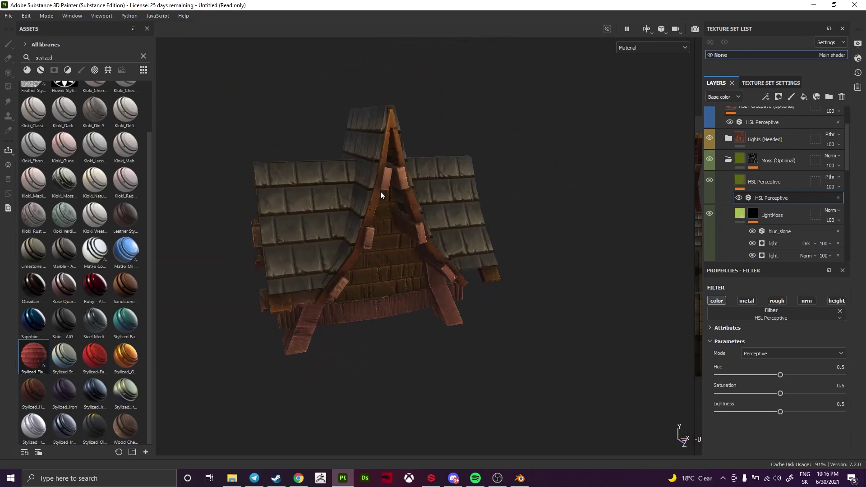
scroll(707, 133, up, 3)
click(745, 137)
Add Fill layer 1 above the wood folders and give it a black mask
click(804, 97)
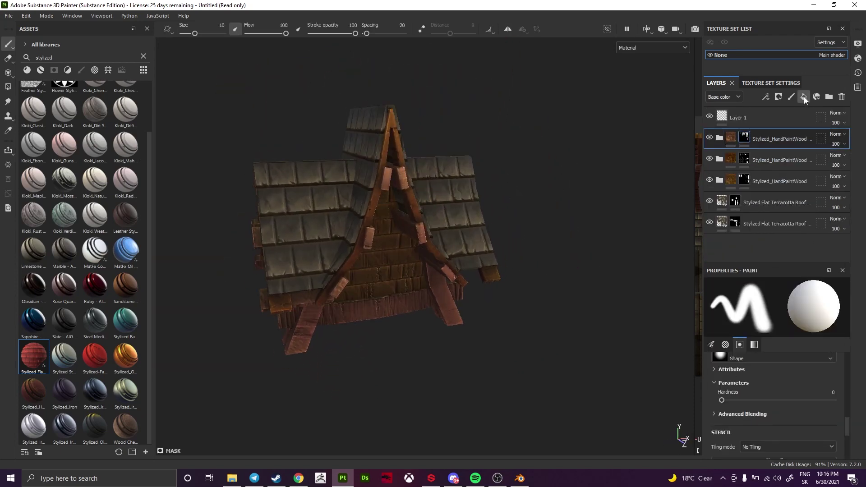
right_click(764, 140)
click(786, 15)
scroll(394, 256, up, 5)
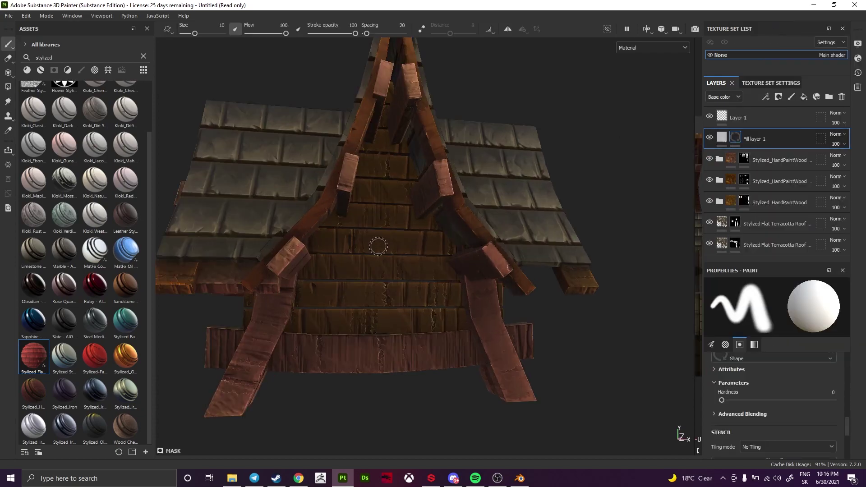
alt+middle_drag(393, 256, 401, 235)
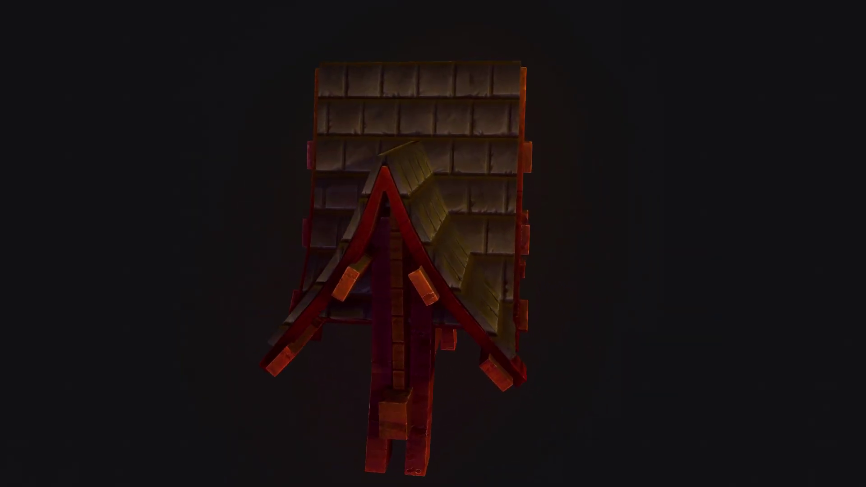